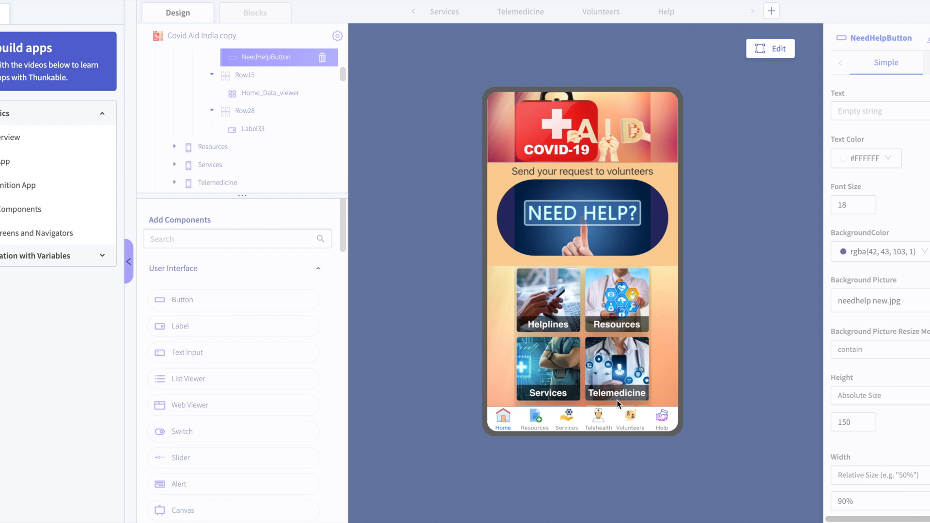
# - Restart the Covid Aid app preview and look through the whole home screen
pyautogui.click(767, 52)
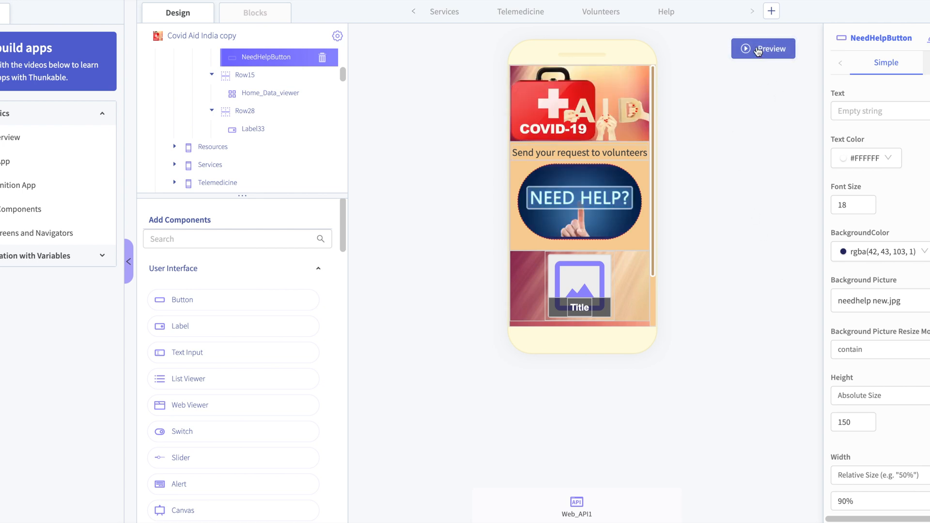
pyautogui.click(755, 50)
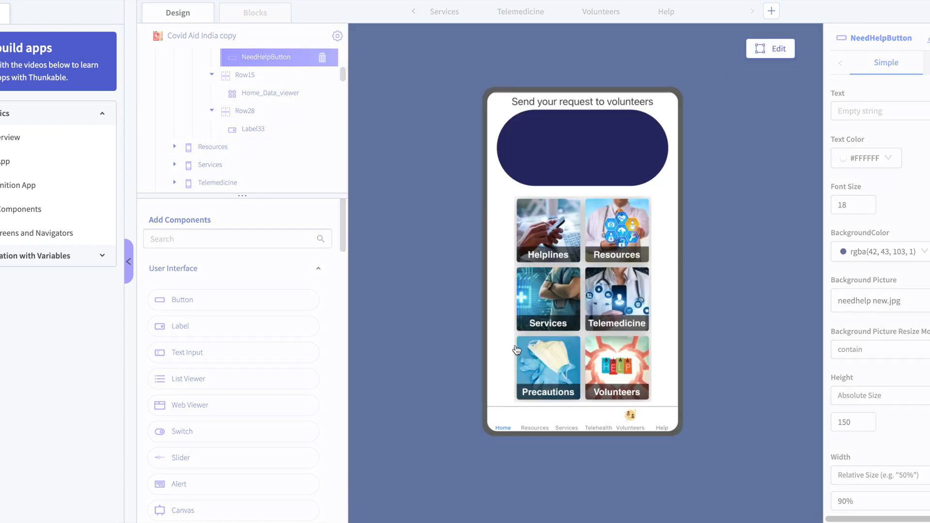
pyautogui.scroll(-3, 667, 221)
pyautogui.scroll(3, 667, 221)
pyautogui.scroll(-3, 667, 221)
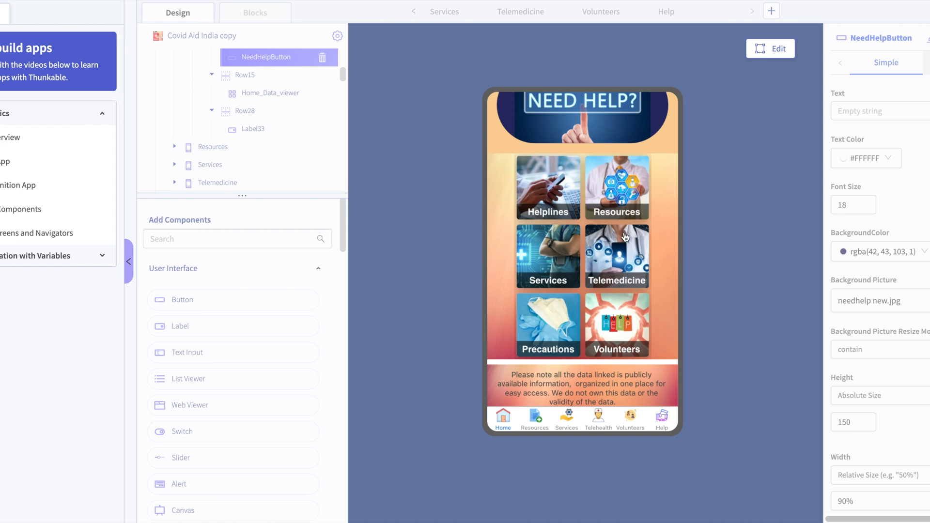
pyautogui.scroll(1, 553, 284)
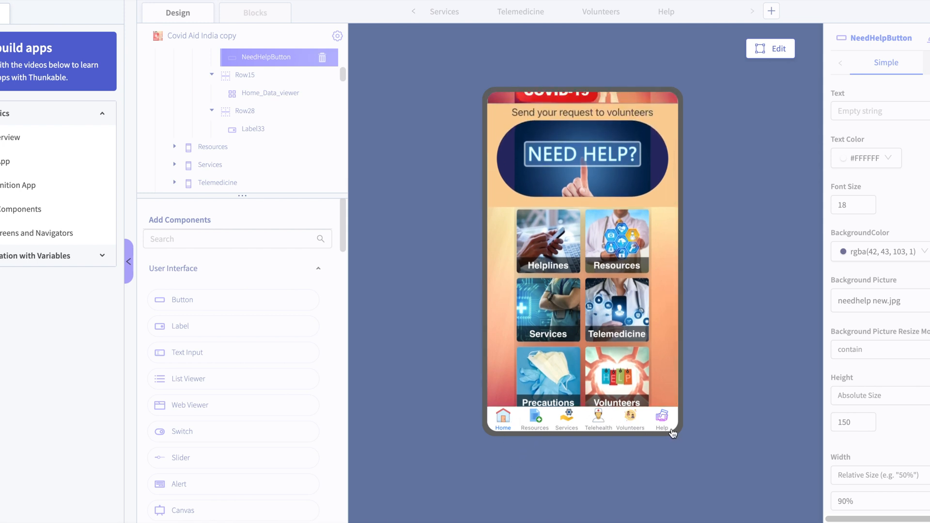
# - View the Resources, Services, Telehealth, Volunteers and Help screens in the app preview, and return to Home
pyautogui.click(533, 424)
pyautogui.click(505, 421)
pyautogui.click(540, 421)
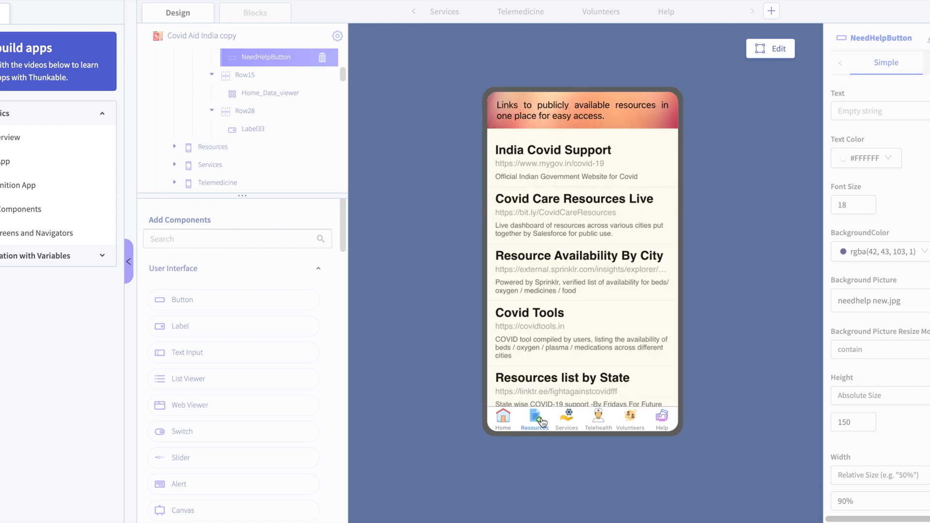
pyautogui.click(570, 422)
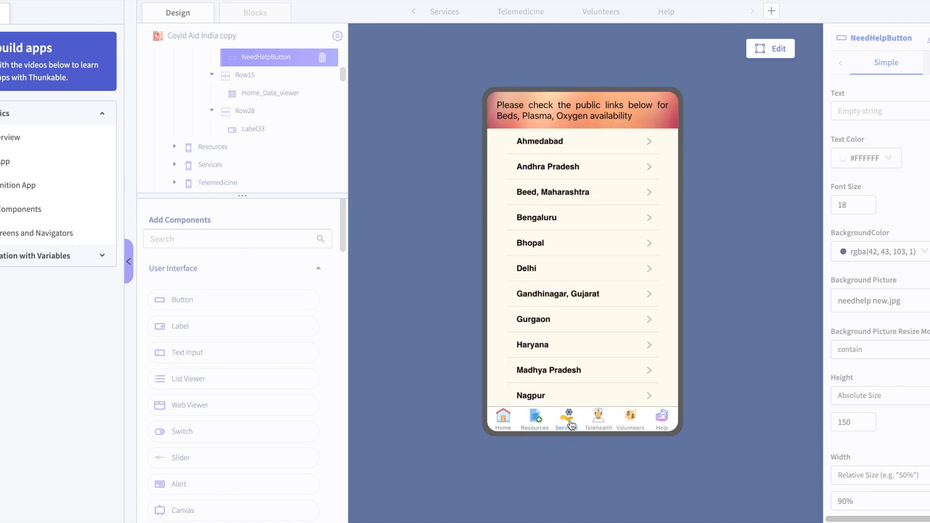
pyautogui.click(608, 429)
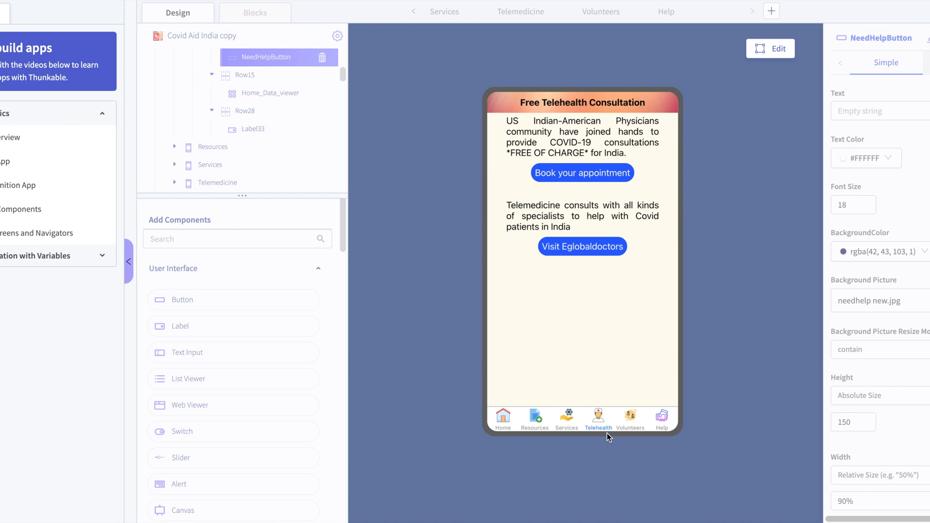
pyautogui.click(630, 424)
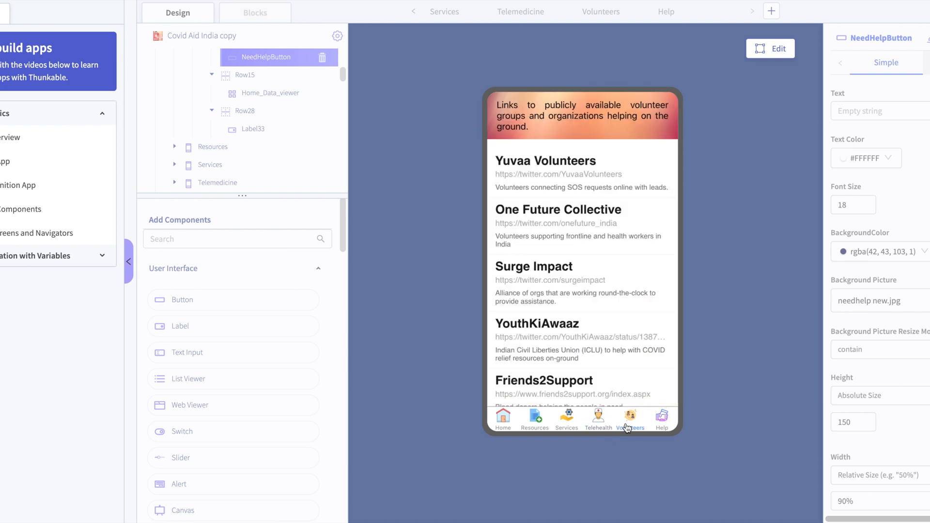
pyautogui.click(663, 424)
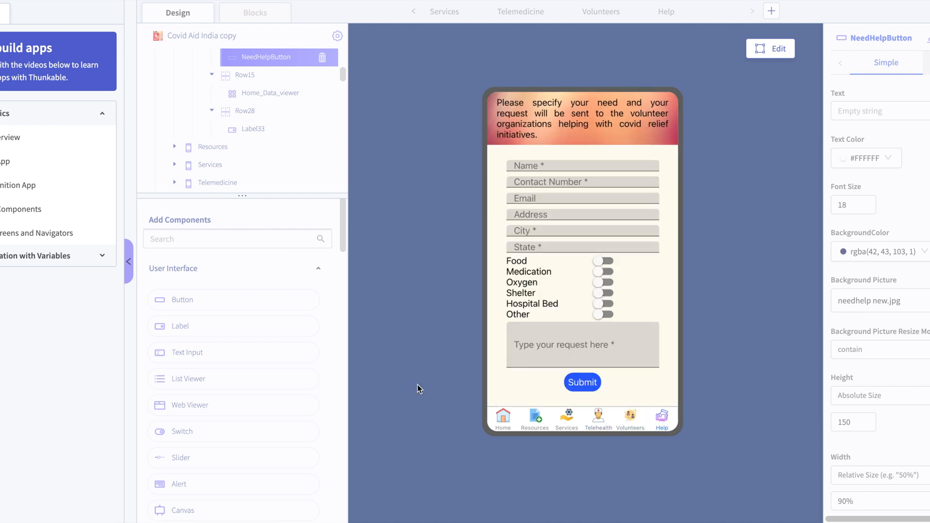
pyautogui.click(502, 419)
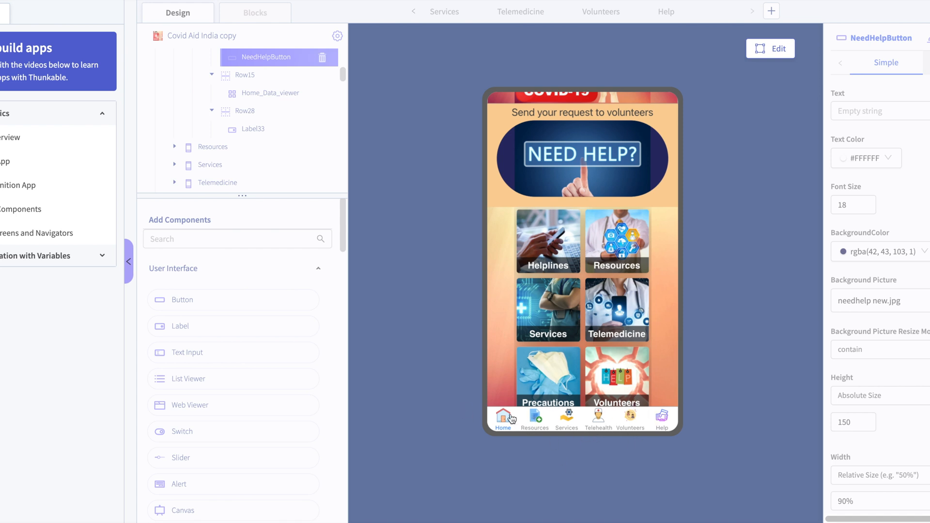
# - Switch between the Telehealth, Home, Resources and Help screens again in the preview, ending on Home
pyautogui.click(598, 417)
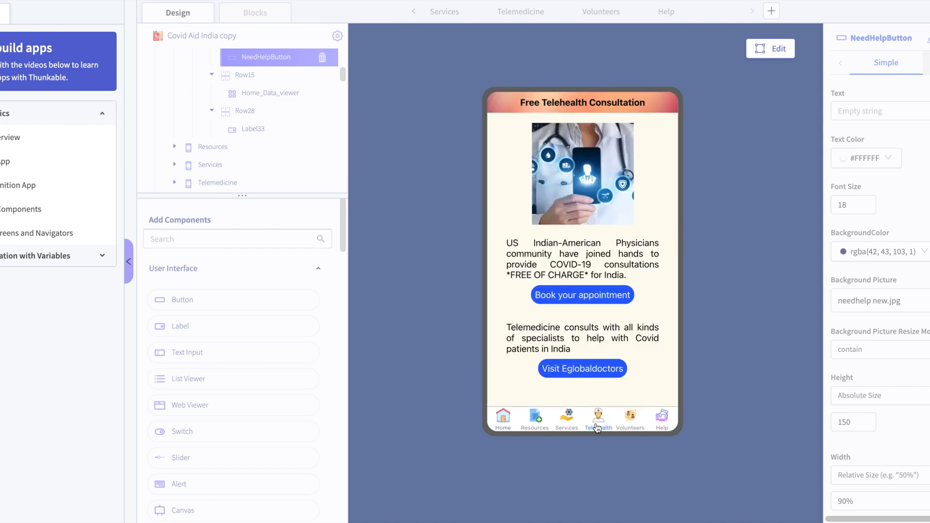
pyautogui.click(495, 421)
pyautogui.click(535, 417)
pyautogui.click(599, 417)
pyautogui.click(661, 418)
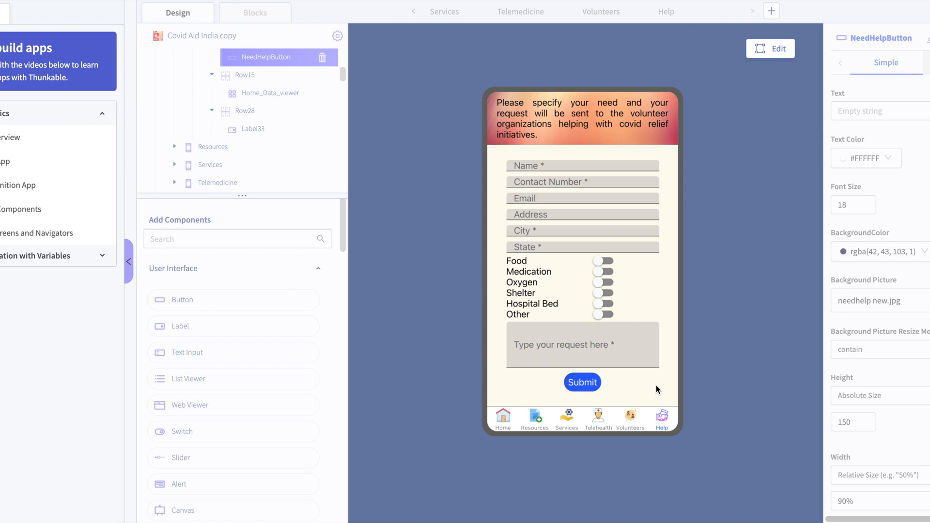
pyautogui.click(508, 417)
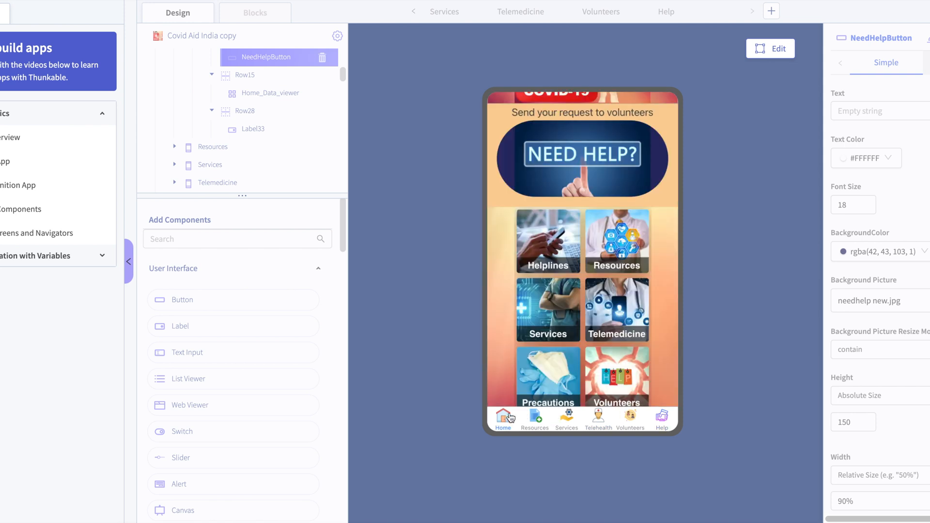
# - Look over the previewed home screen, view the Resources links once more, and return to Home
pyautogui.scroll(2, 595, 323)
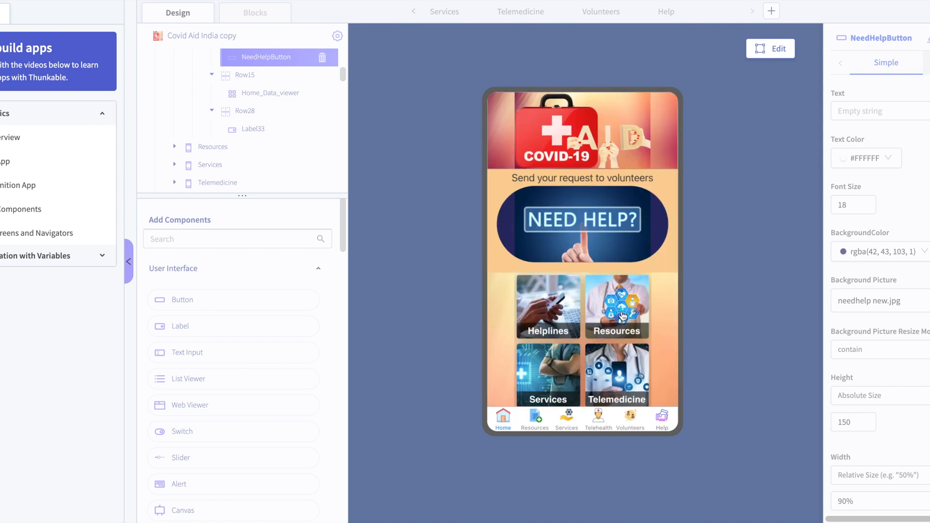
pyautogui.scroll(-1, 620, 317)
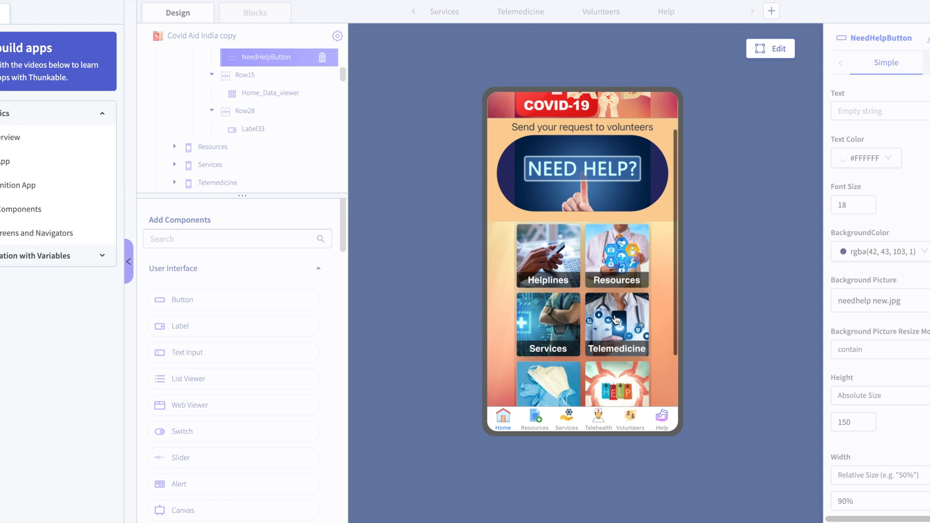
pyautogui.click(535, 425)
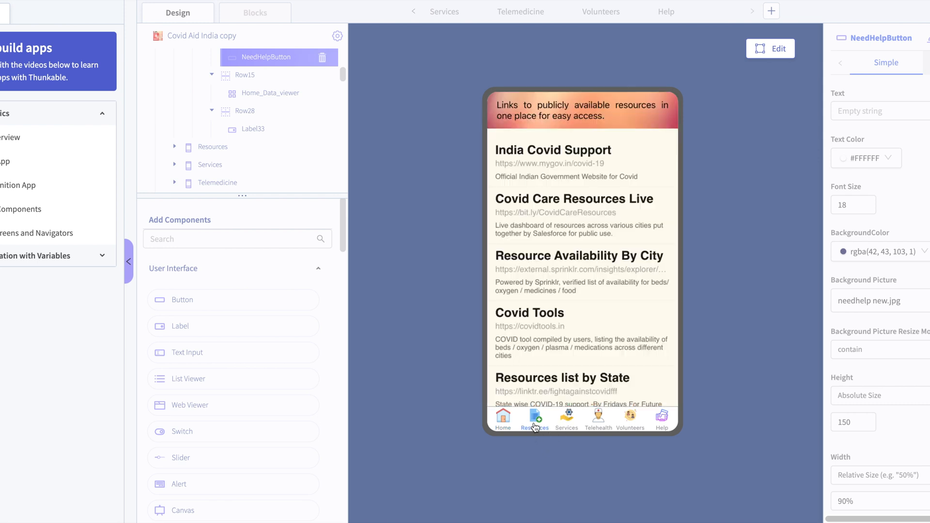
pyautogui.click(503, 420)
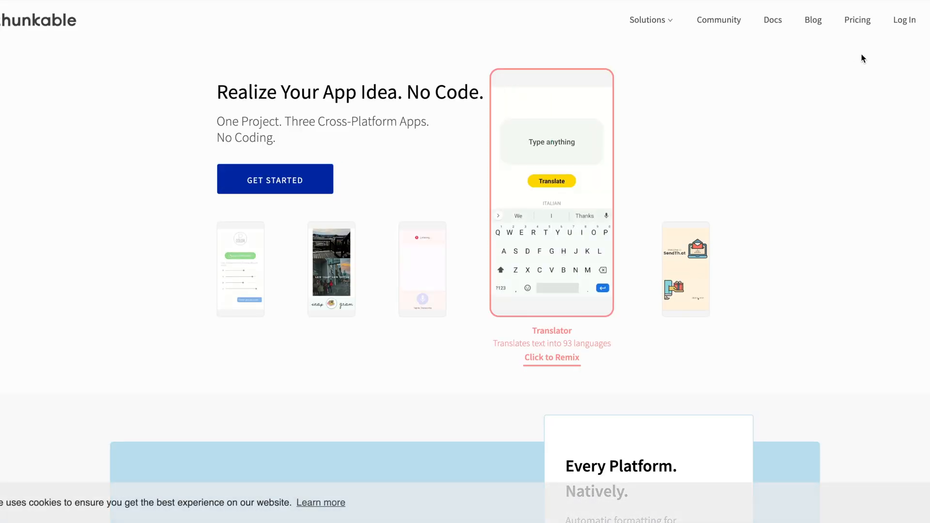
# - Log in to Thunkable and create a new public project named Test_Navigation
pyautogui.click(913, 27)
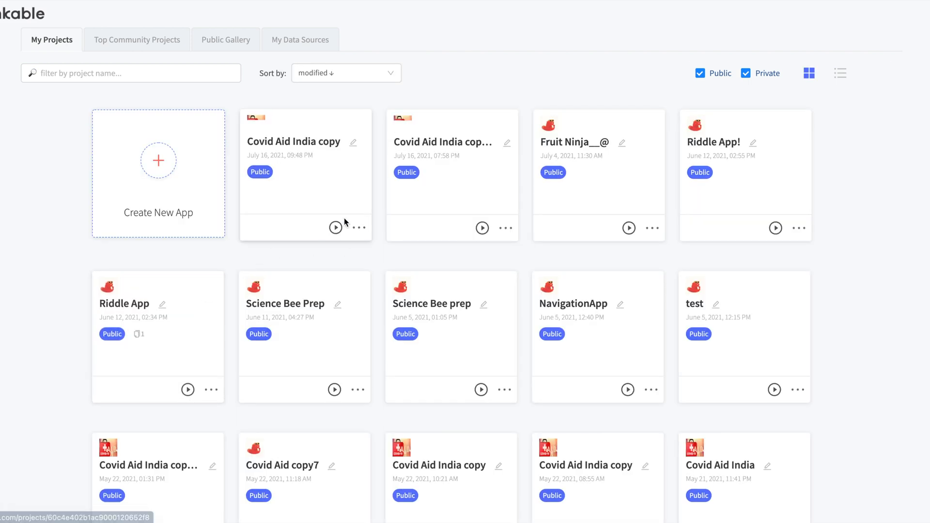
pyautogui.click(163, 184)
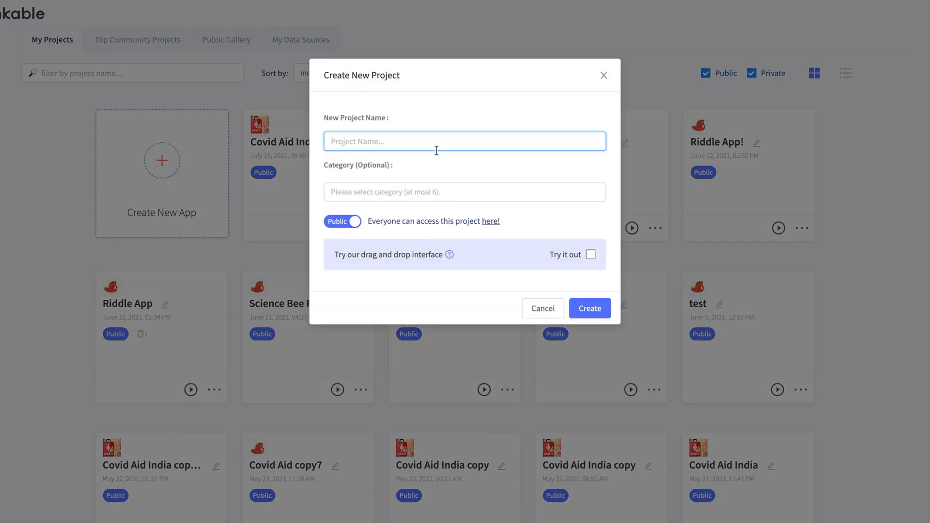
pyautogui.write('Test_Navigga')
pyautogui.click(373, 141)
pyautogui.press('BackSpace')
pyautogui.click(590, 311)
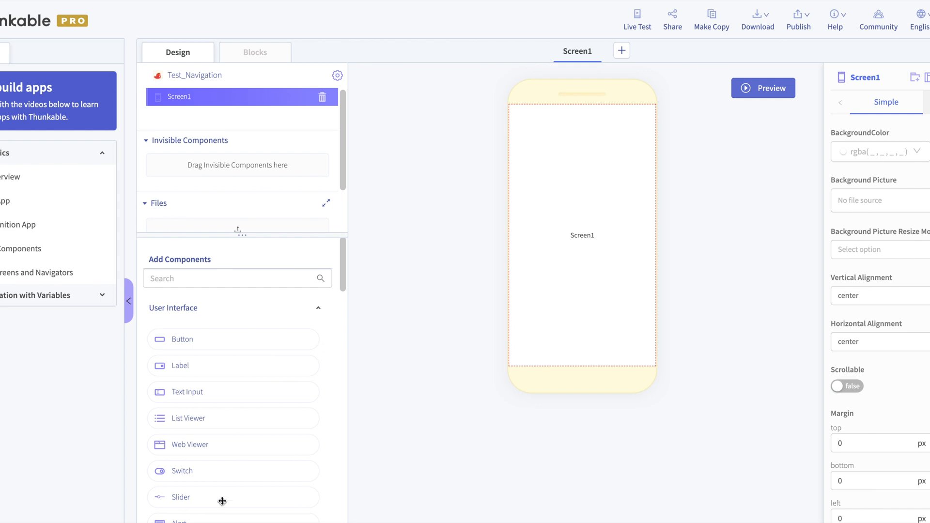
# - Find the navigators among the Layout components and add a Bottom Tab Navigator to the app
pyautogui.click(235, 279)
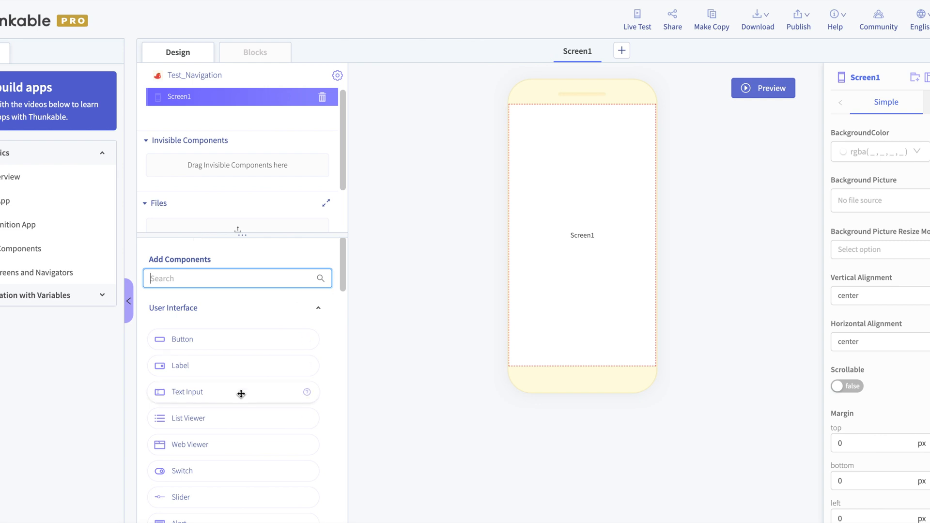
pyautogui.scroll(-5, 239, 397)
pyautogui.scroll(-3, 239, 401)
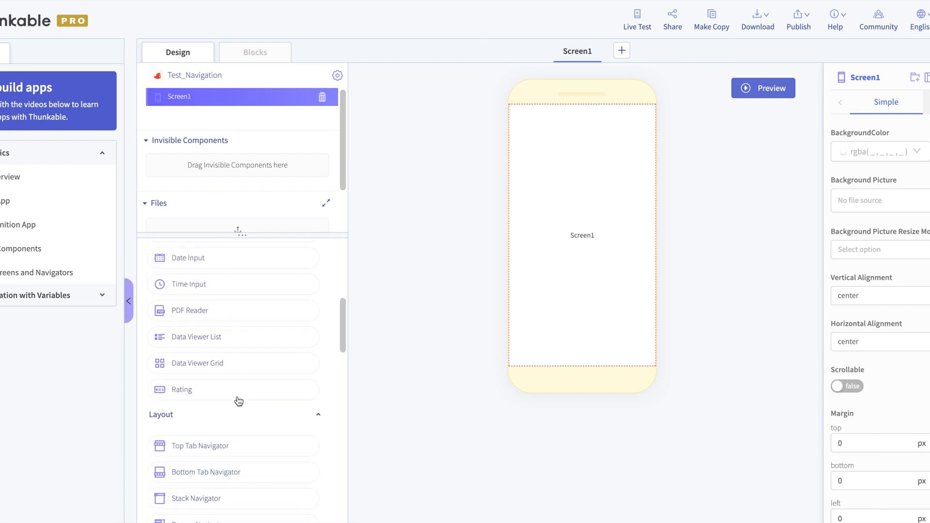
pyautogui.scroll(-2, 184, 405)
pyautogui.scroll(1, 176, 397)
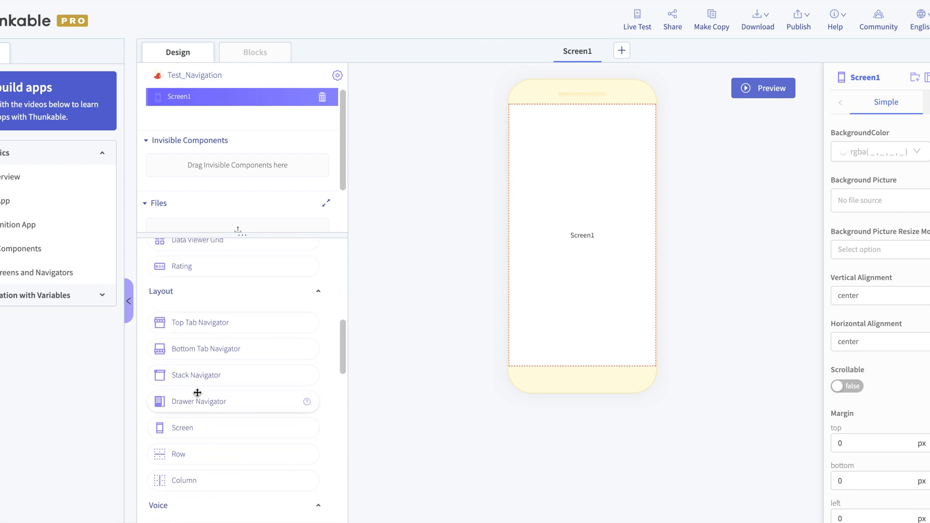
pyautogui.moveTo(196, 403); pyautogui.dragTo(509, 161)
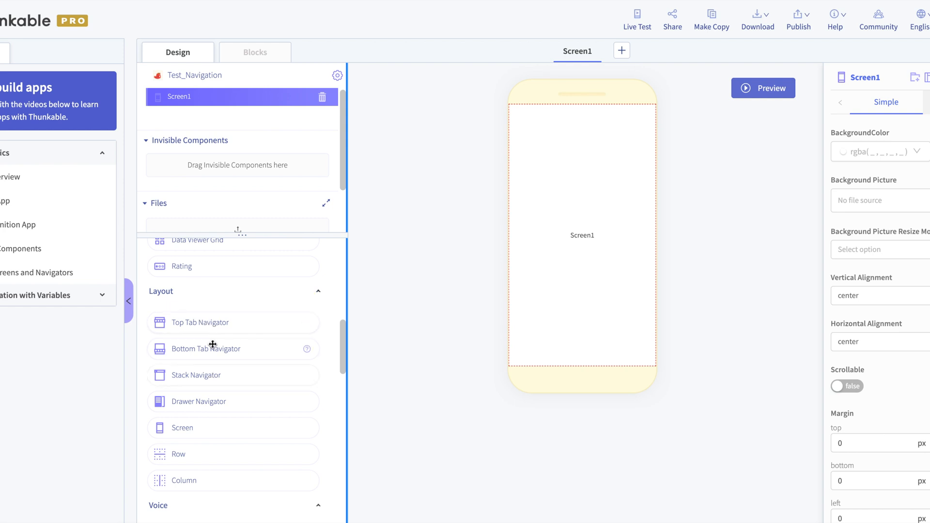
pyautogui.moveTo(216, 352); pyautogui.dragTo(446, 369)
pyautogui.moveTo(261, 308); pyautogui.dragTo(579, 259)
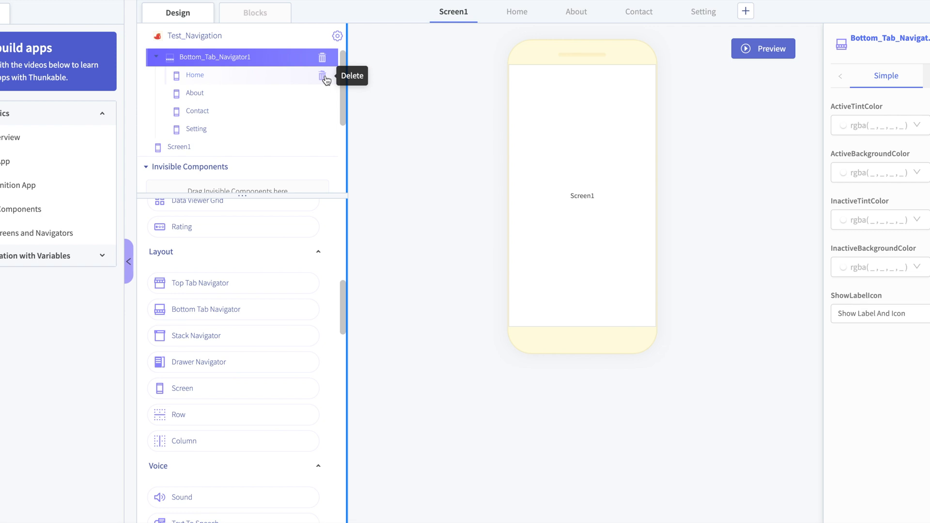
# - Delete the default Home, About, Contact and Setting screens from the Bottom Tab Navigator
pyautogui.click(323, 77)
pyautogui.click(550, 144)
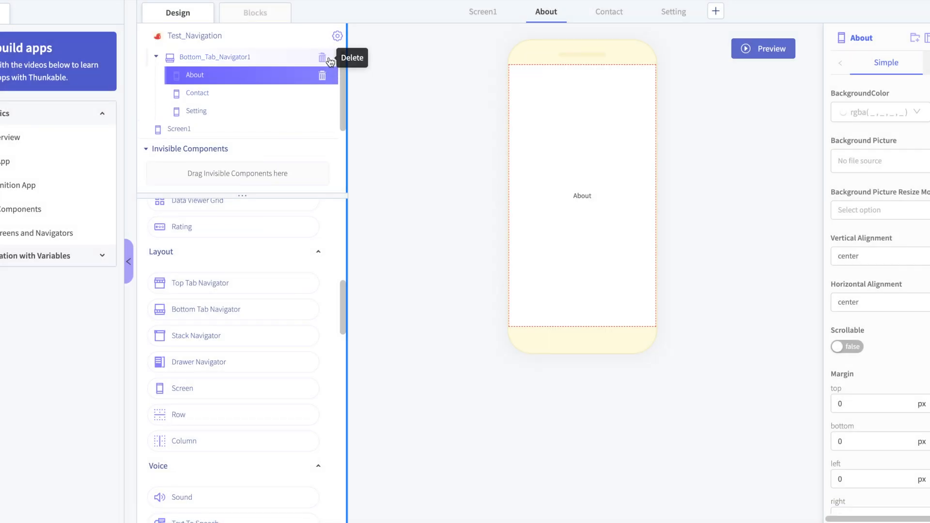
pyautogui.click(322, 75)
pyautogui.click(551, 142)
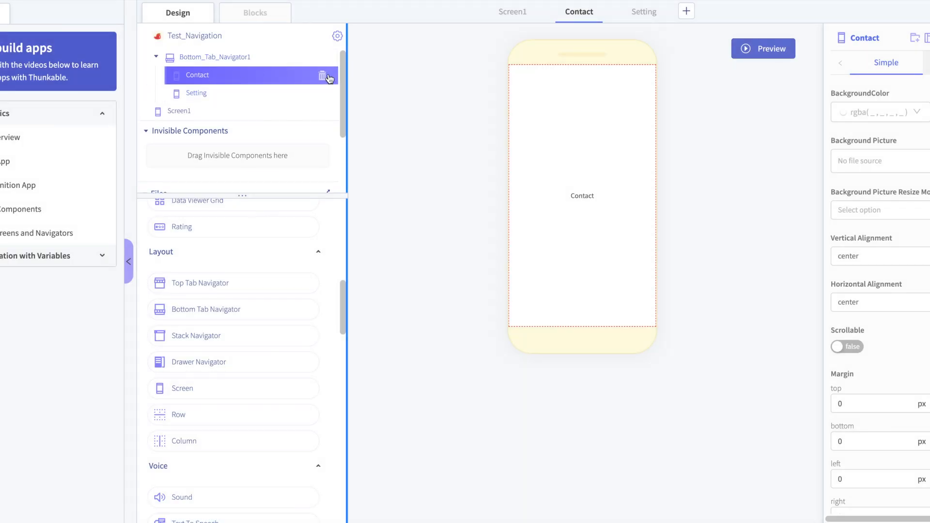
pyautogui.click(322, 75)
pyautogui.click(554, 145)
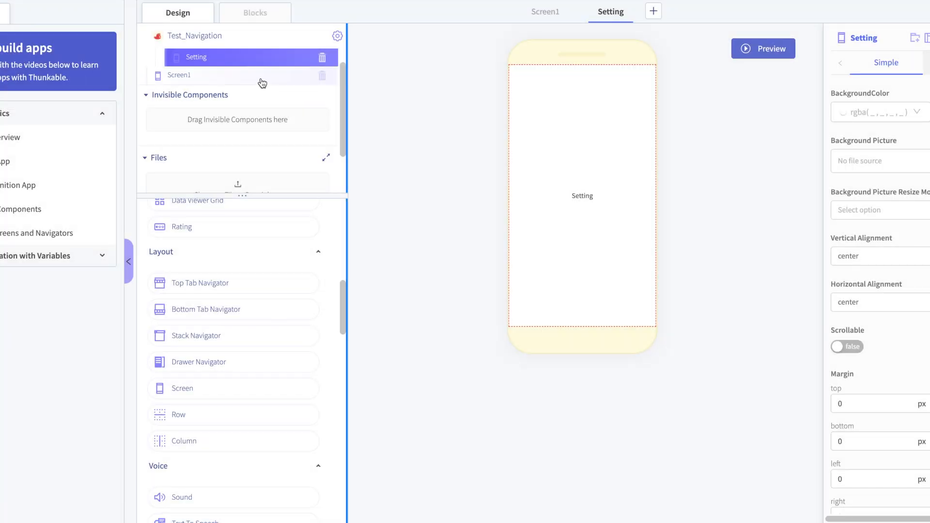
pyautogui.click(323, 73)
pyautogui.press('Return')
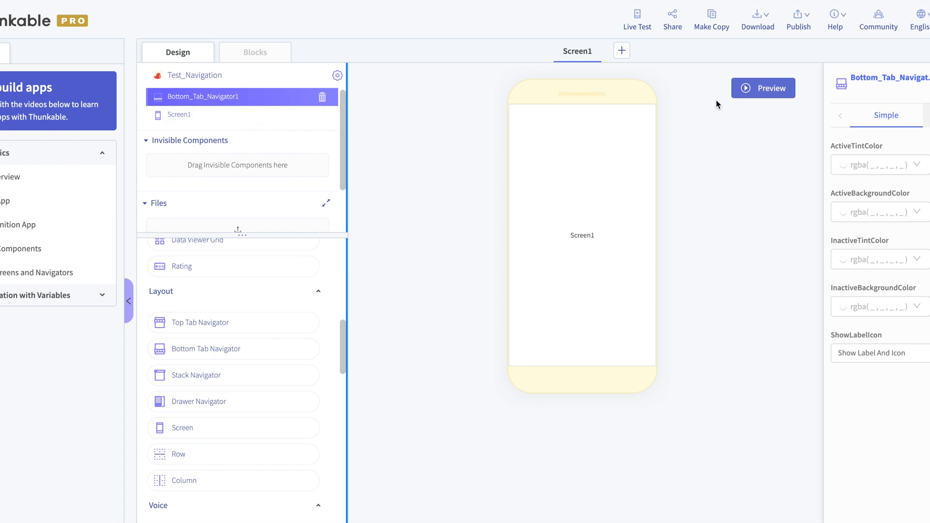
# - Add two new blank screens to the project
pyautogui.click(625, 53)
pyautogui.scroll(-1, 624, 56)
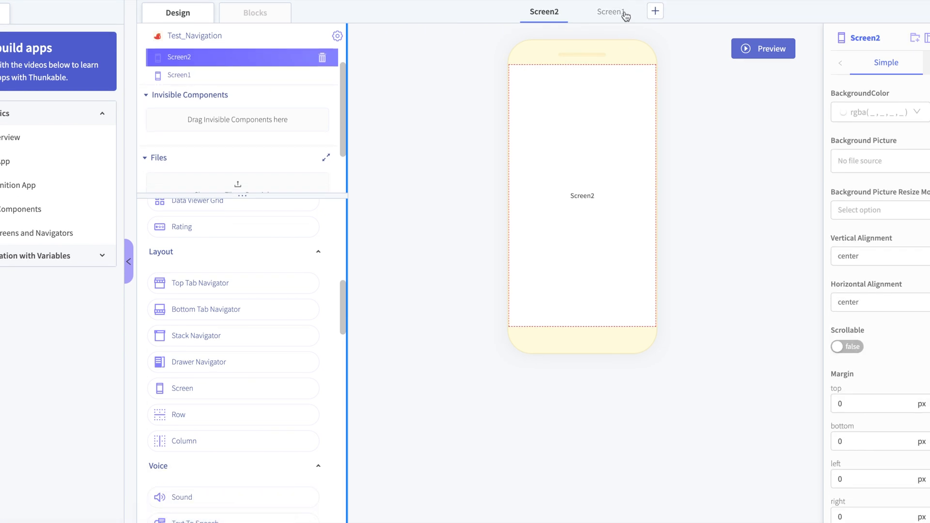
pyautogui.click(656, 13)
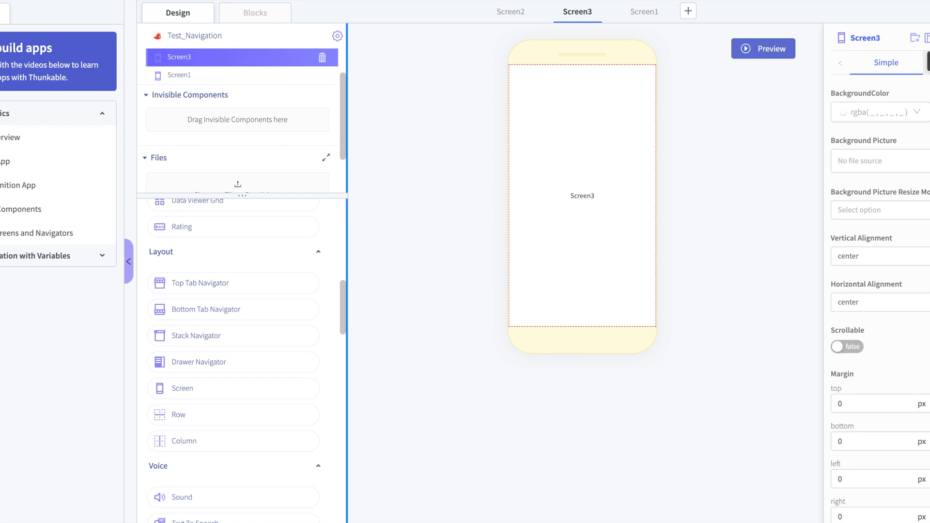
# - Rename Screen2 as Home
pyautogui.click(499, 13)
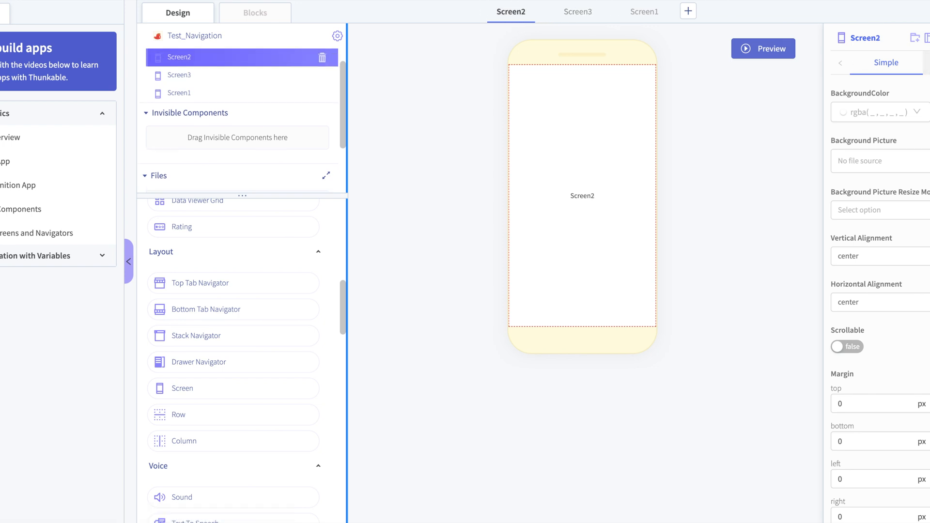
pyautogui.click(928, 38)
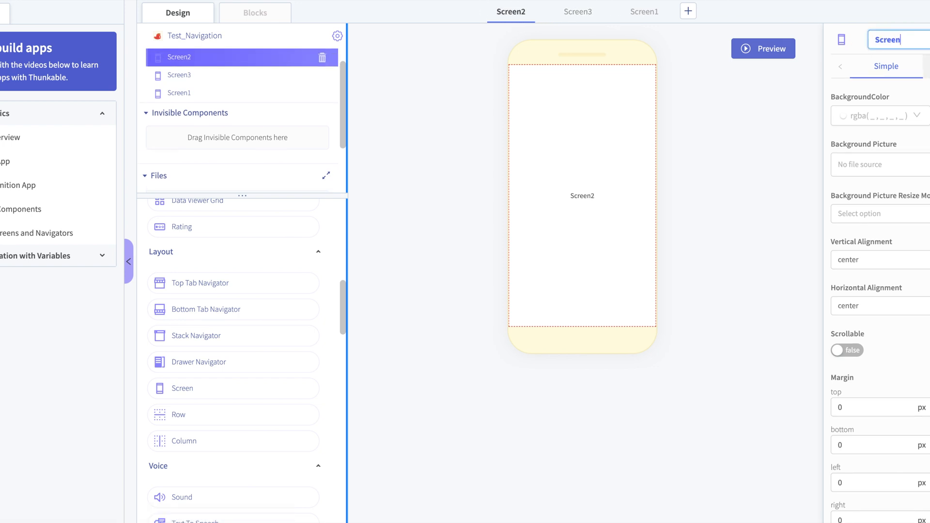
pyautogui.press('BackSpace')
pyautogui.press('BackSpace')
pyautogui.press('BackSpace')
pyautogui.press('BackSpace')
pyautogui.press('BackSpace')
pyautogui.write('ho')
pyautogui.click(879, 39)
pyautogui.press('BackSpace')
pyautogui.write('H')
pyautogui.press('Return')
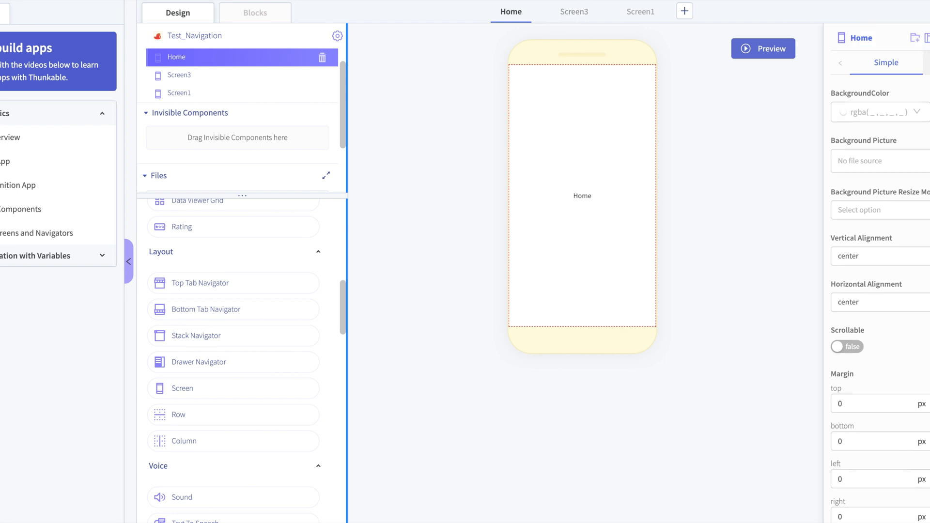
# - Rename the first screen, currently called Home, as Settings
pyautogui.click(897, 40)
pyautogui.press('BackSpace')
pyautogui.press('BackSpace')
pyautogui.press('BackSpace')
pyautogui.write('Settings')
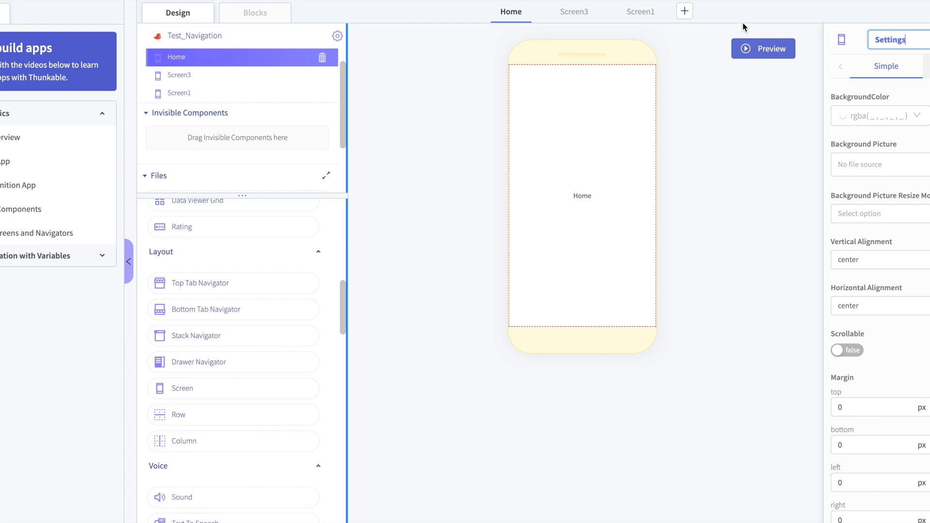
pyautogui.press('Return')
# - Rename Screen3 as Home
pyautogui.click(655, 12)
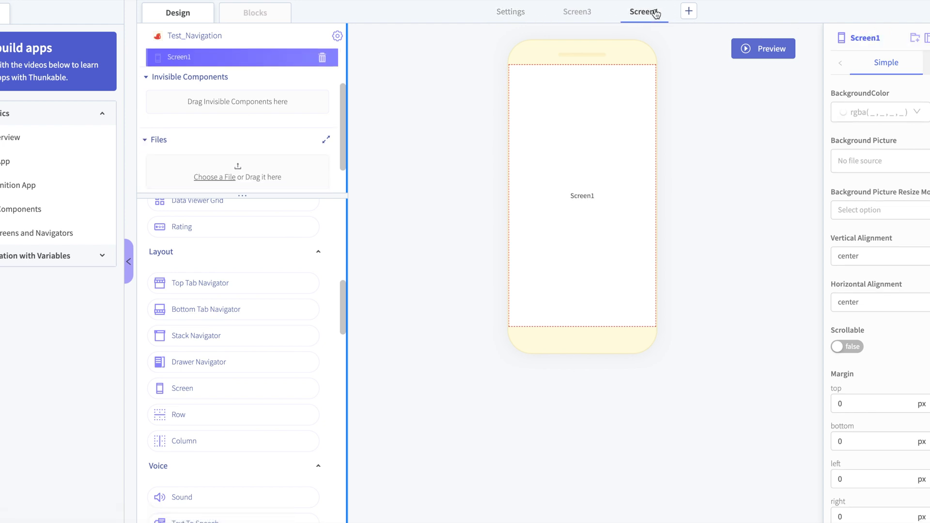
pyautogui.click(518, 12)
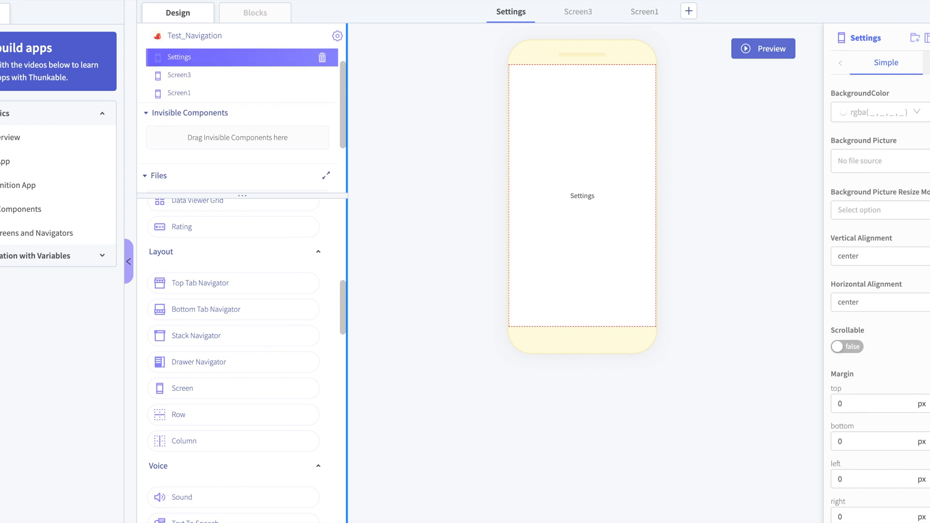
pyautogui.click(900, 39)
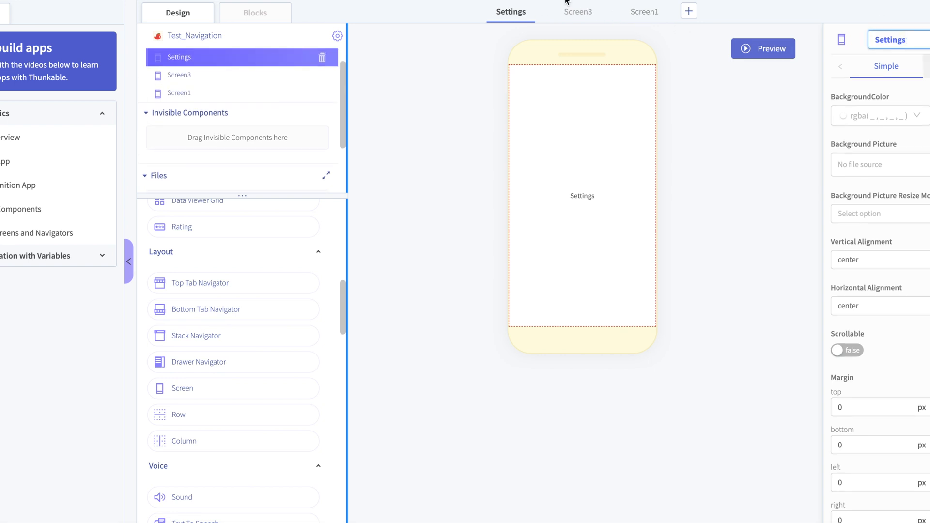
pyautogui.click(578, 12)
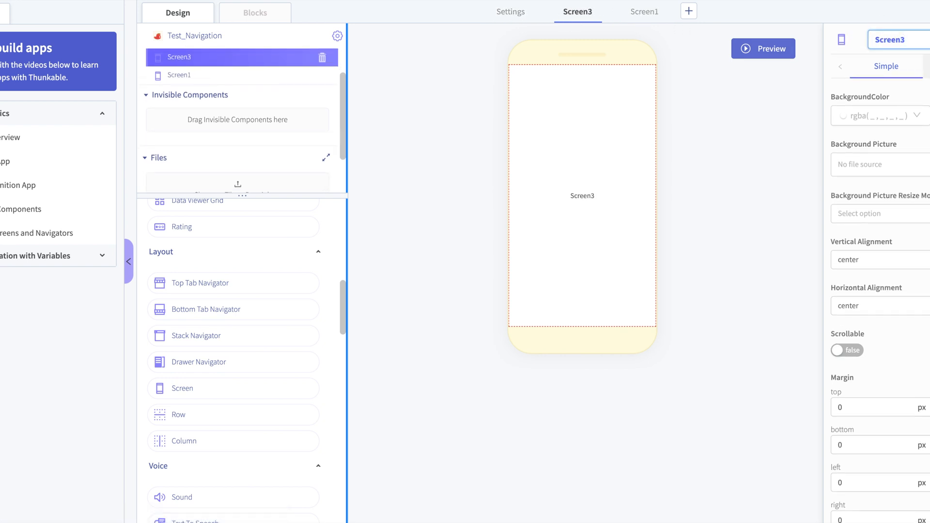
pyautogui.hotkey('ctrl', 'a')
pyautogui.press('BackSpace')
pyautogui.write('H')
pyautogui.click(648, 16)
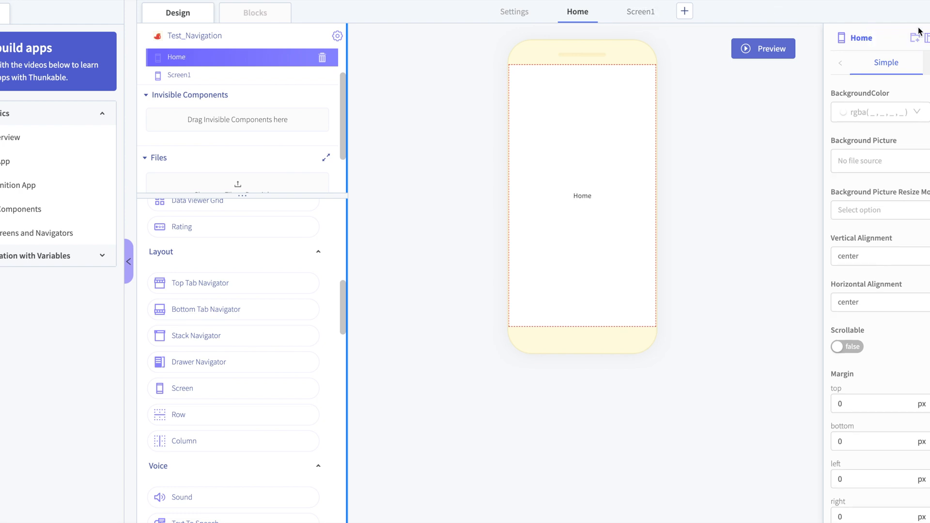
# - Rename Screen1 as Contact
pyautogui.click(634, 13)
pyautogui.click(865, 37)
pyautogui.hotkey('ctrl', 'a')
pyautogui.press('BackSpace')
pyautogui.write('C')
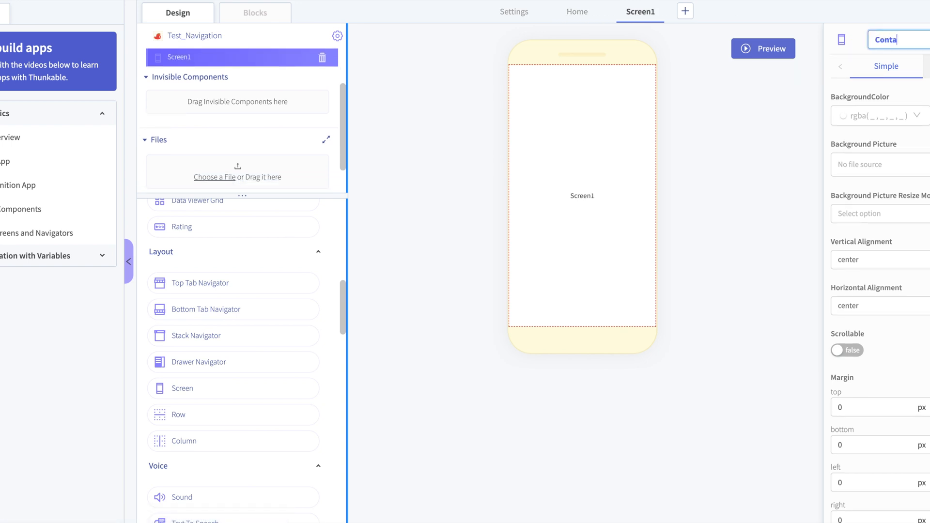
pyautogui.write('ontact')
pyautogui.press('Return')
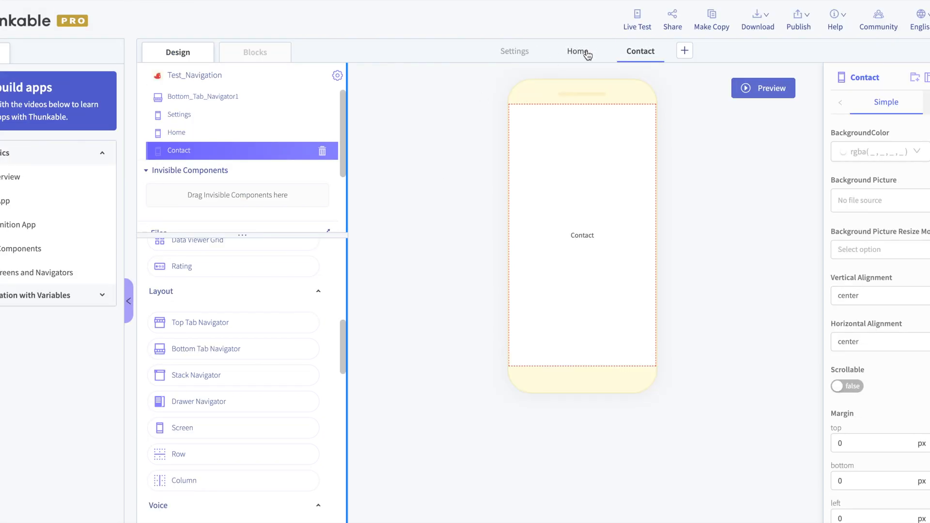
# - Add a label to the Contact screen and set its text to "This is the contact screen"
pyautogui.scroll(10, 224, 286)
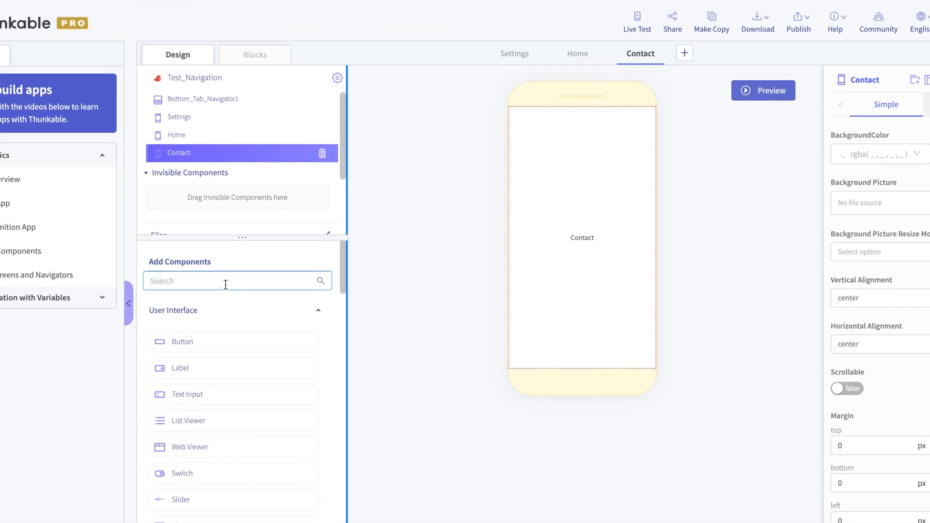
pyautogui.moveTo(184, 368); pyautogui.dragTo(573, 210)
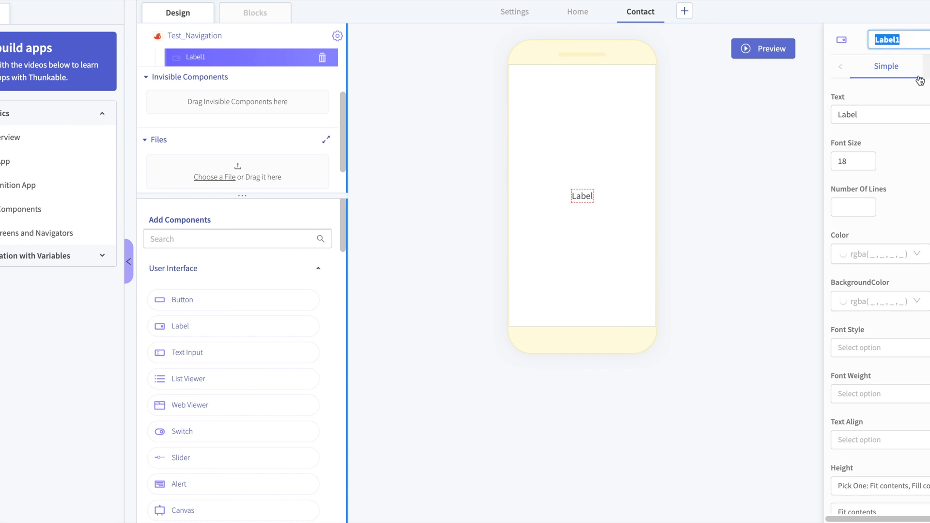
pyautogui.click(896, 114)
pyautogui.hotkey('ctrl', 'a')
pyautogui.press('BackSpace')
pyautogui.write('This')
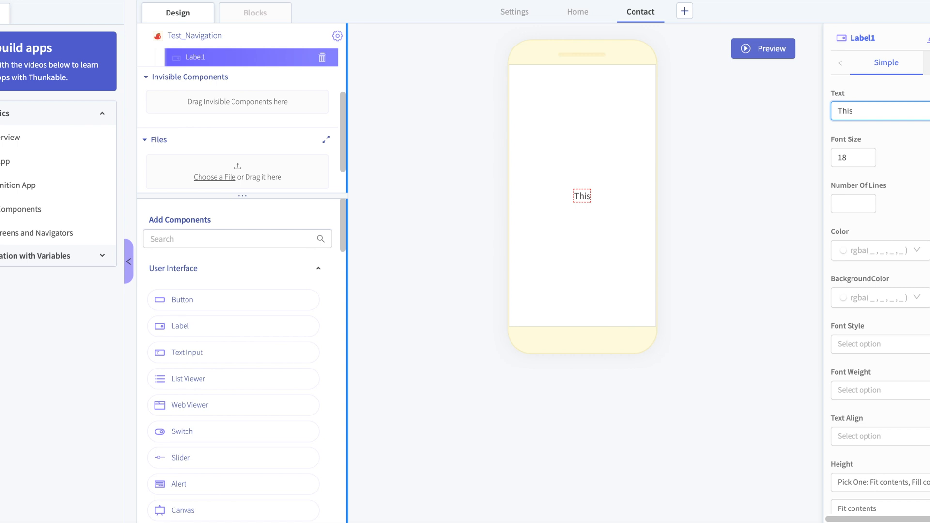
pyautogui.write(' is the co')
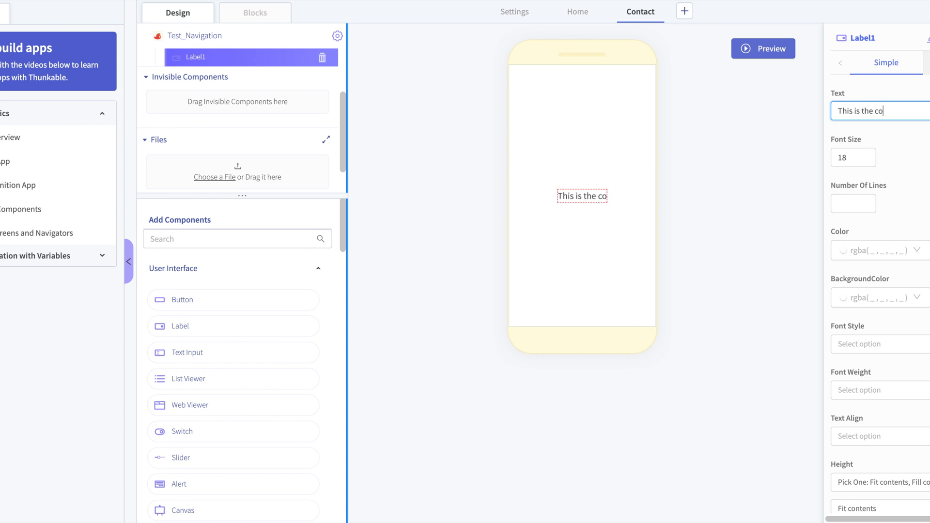
pyautogui.write('ntact scrre')
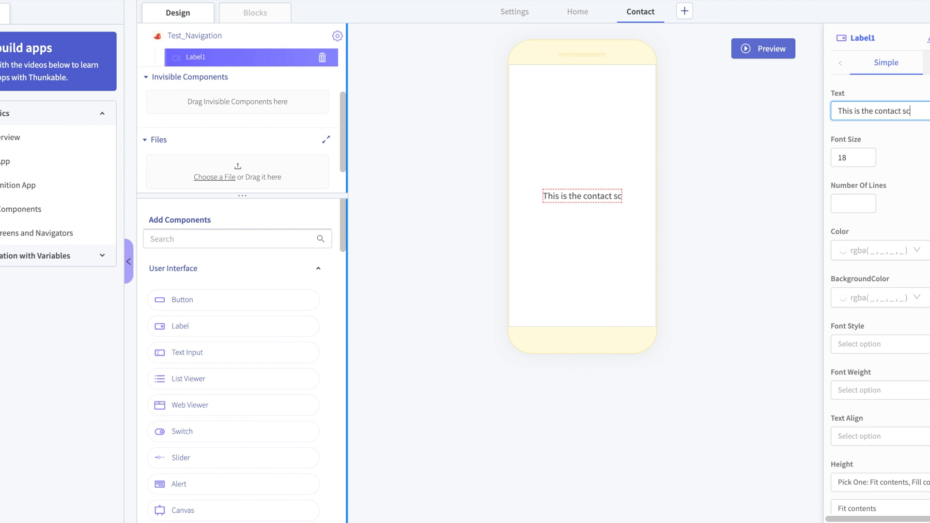
pyautogui.press('BackSpace')
pyautogui.press('BackSpace')
pyautogui.press('BackSpace')
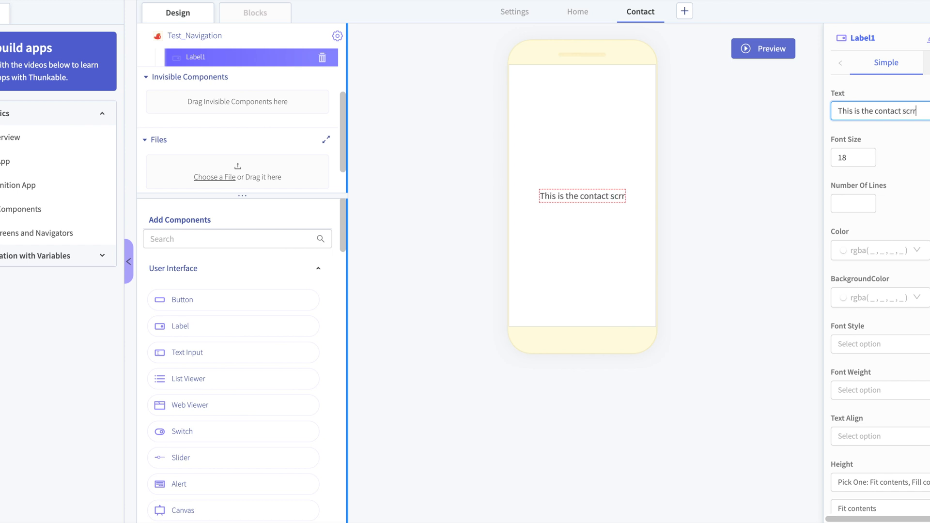
pyautogui.write('reen')
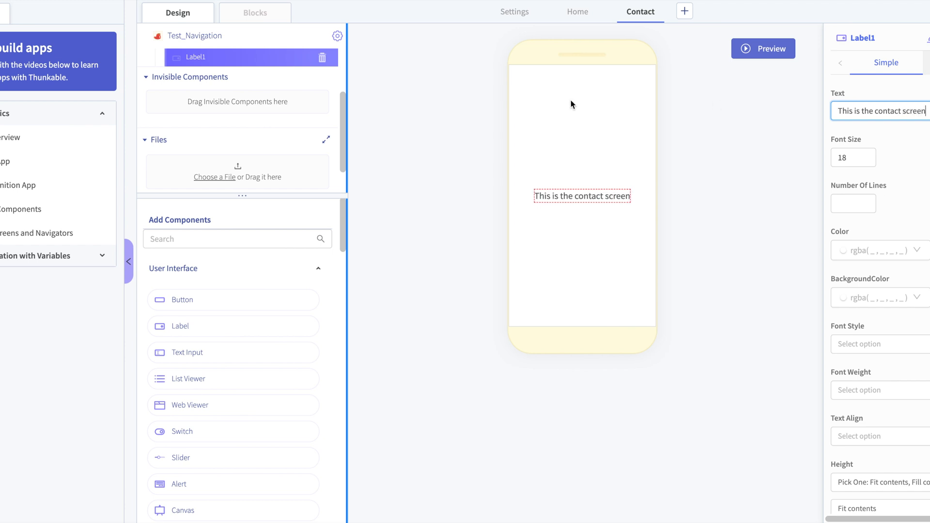
# - Rename the label on the Contact screen as Contact1
pyautogui.doubleClick(766, 140)
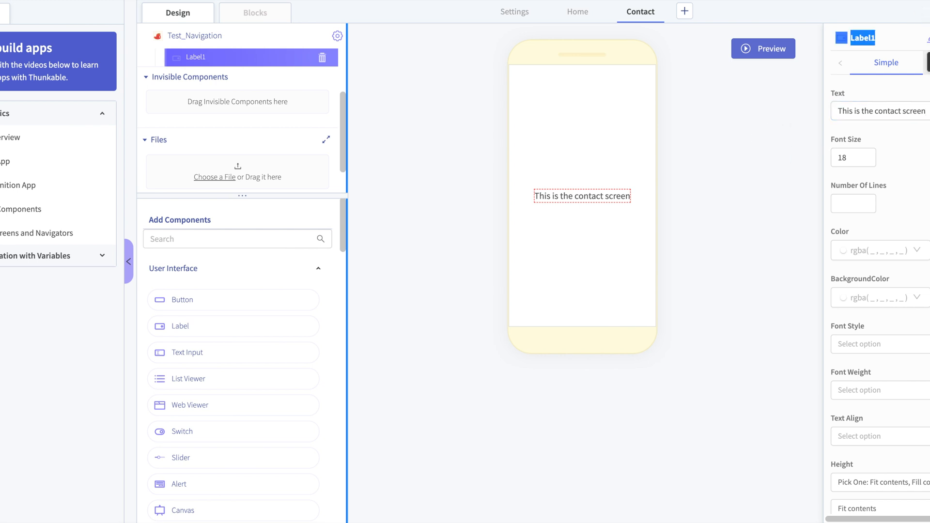
pyautogui.click(929, 39)
pyautogui.hotkey('ctrl', 'a')
pyautogui.press('BackSpace')
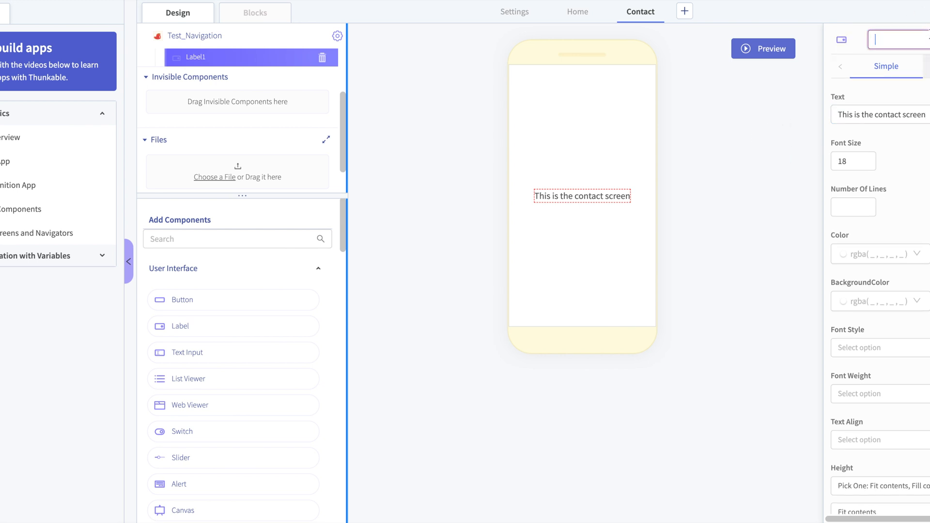
pyautogui.write('Contact1')
# - Add a label to the Home screen
pyautogui.click(579, 11)
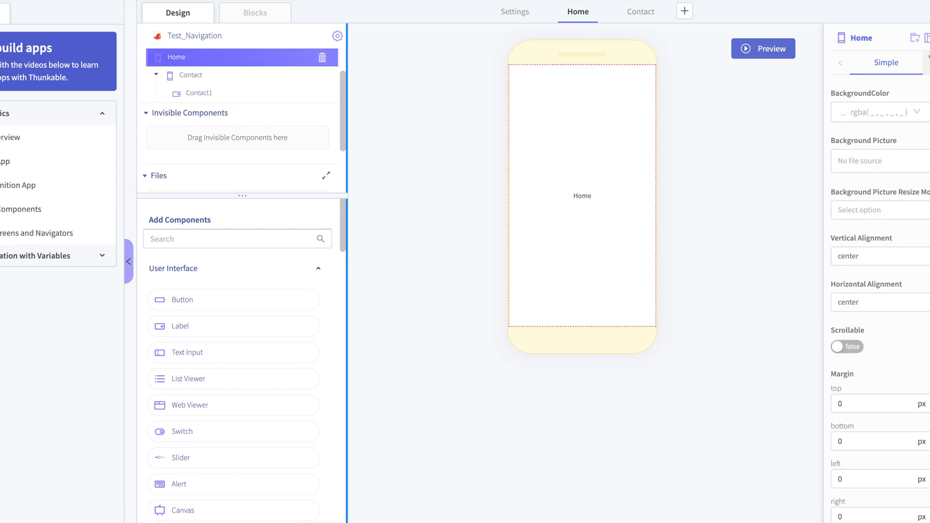
pyautogui.click(929, 38)
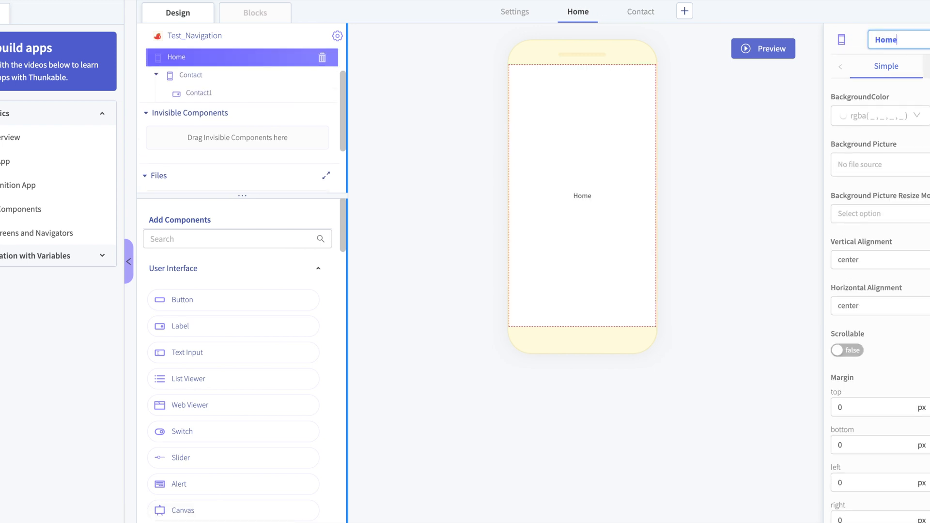
pyautogui.click(727, 155)
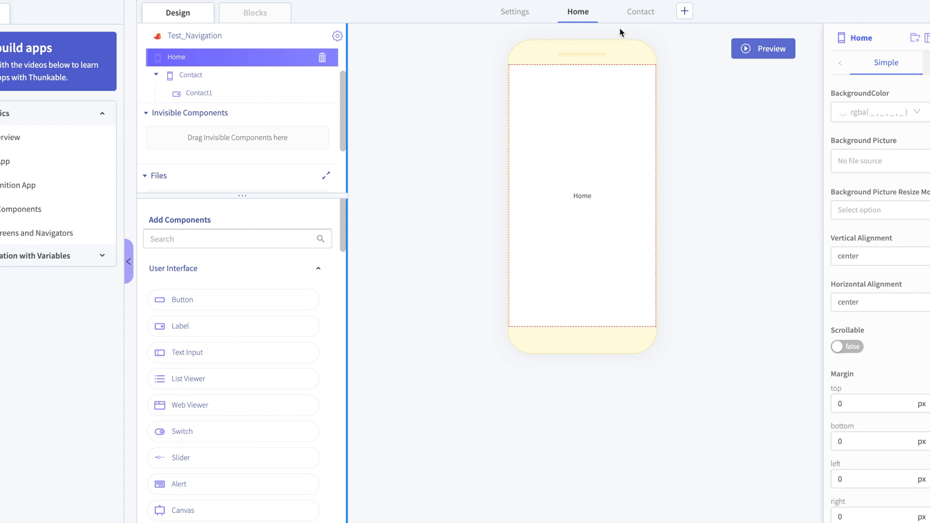
pyautogui.moveTo(194, 325); pyautogui.dragTo(525, 190)
pyautogui.moveTo(660, 3); pyautogui.dragTo(644, 12)
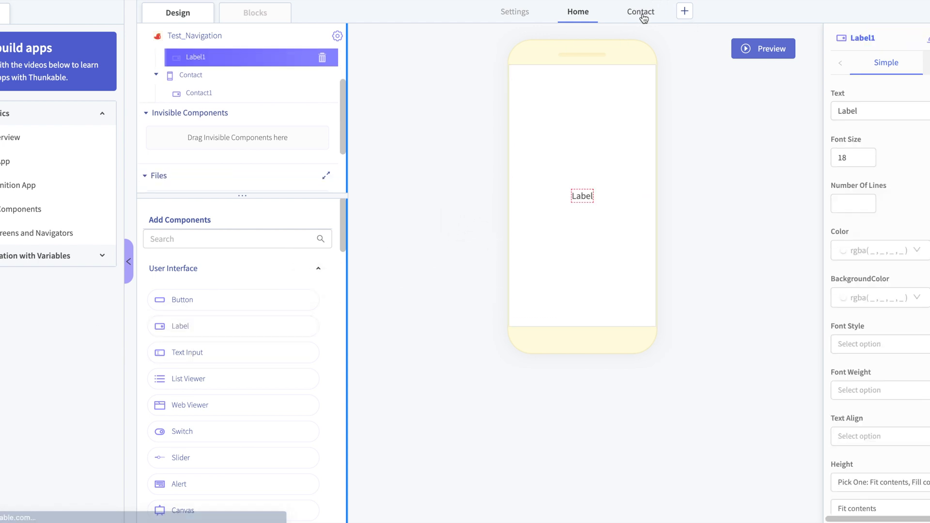
pyautogui.click(629, 19)
pyautogui.click(576, 16)
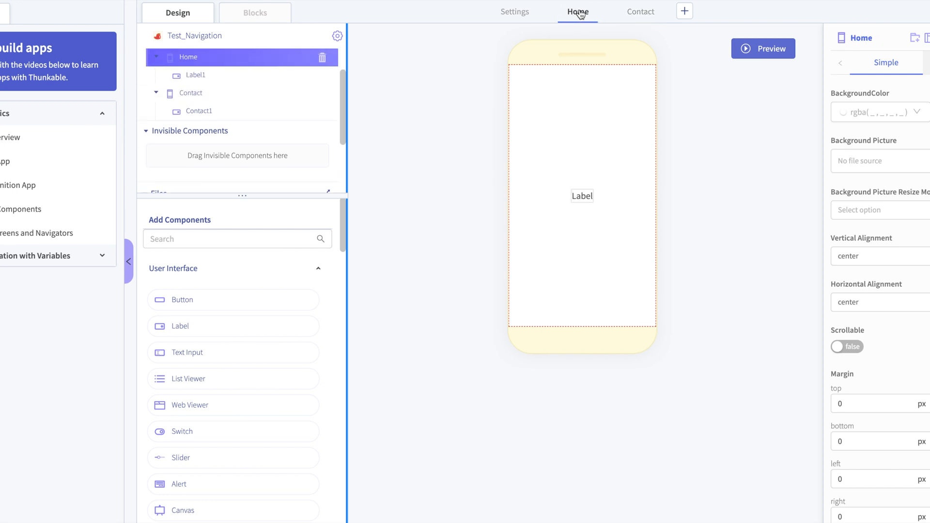
# - Rename the label on the Home screen as Home1
pyautogui.click(584, 196)
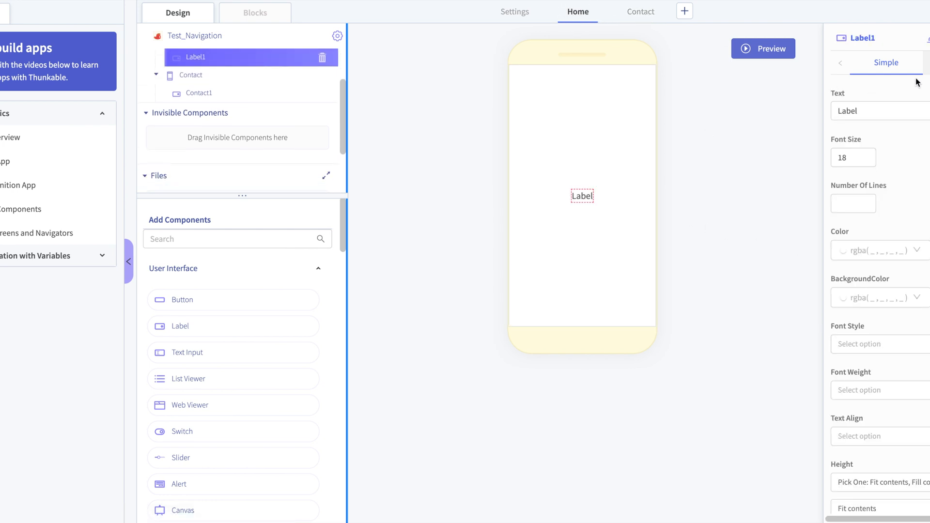
pyautogui.click(920, 39)
pyautogui.hotkey('ctrl', 'a')
pyautogui.press('BackSpace')
pyautogui.write('c')
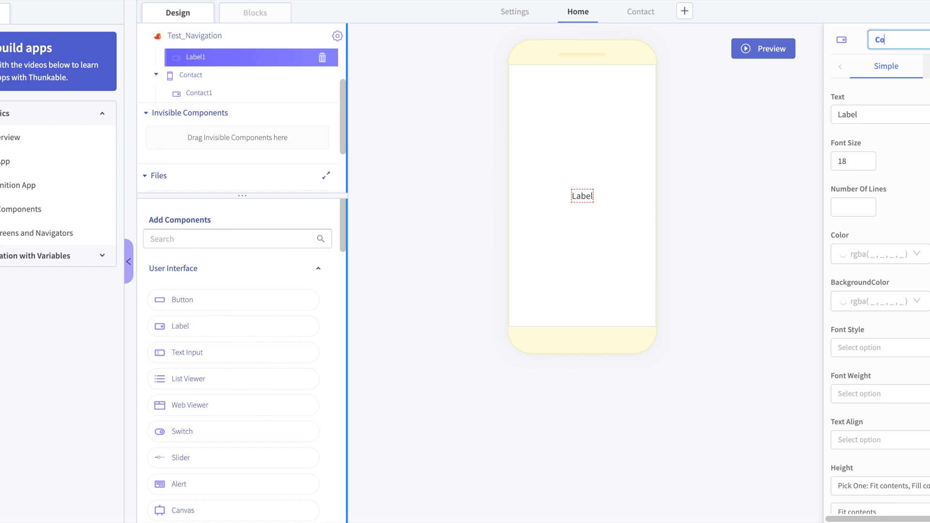
pyautogui.press('BackSpace')
pyautogui.press('BackSpace')
pyautogui.write('Ho')
pyautogui.press('Tab')
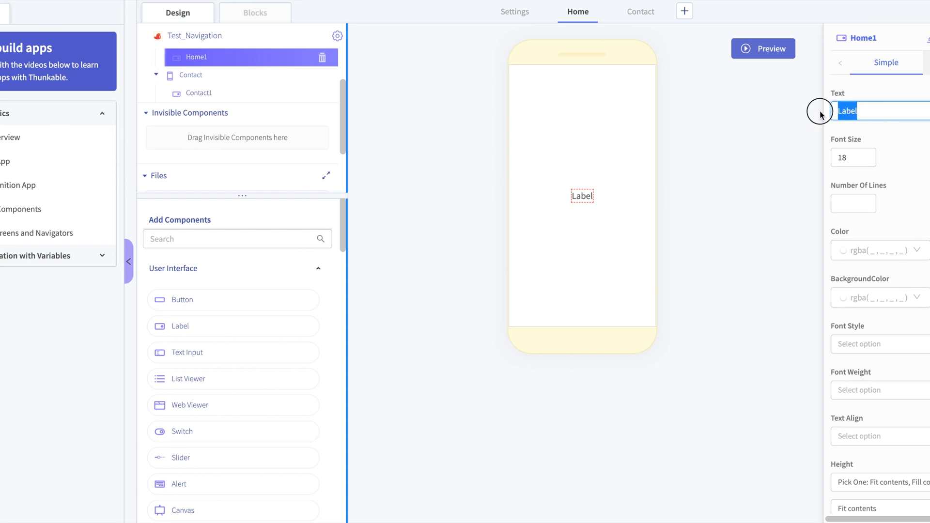
# - Set the Home screen label's text to "This is Home screen"
pyautogui.press('BackSpace')
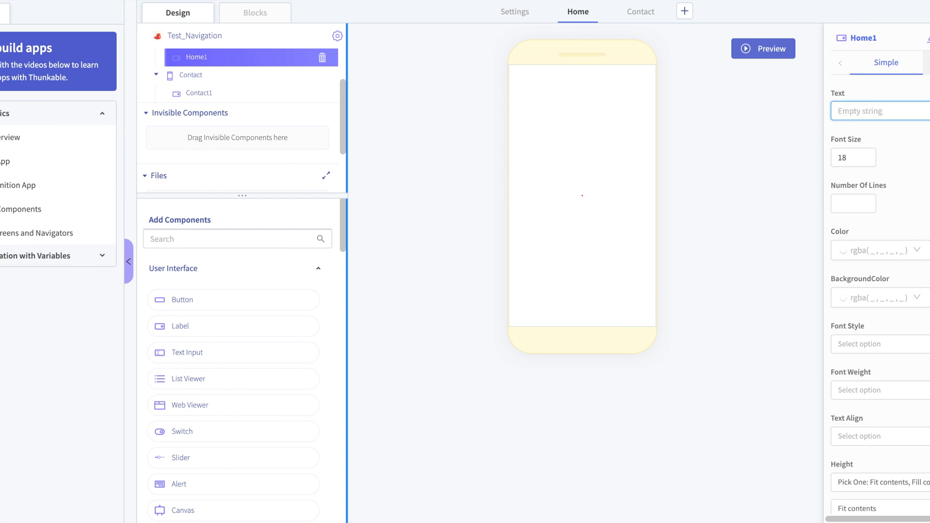
pyautogui.write('This ios Home')
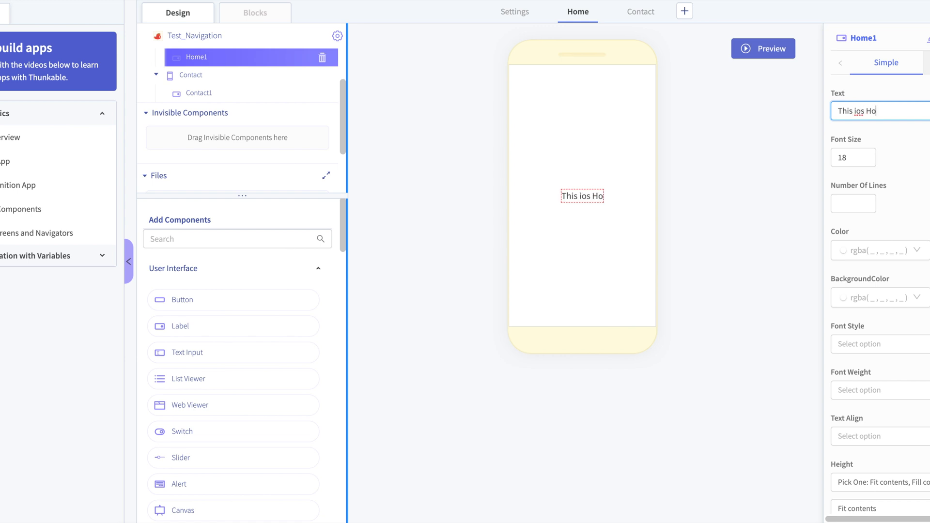
pyautogui.press('BackSpace')
pyautogui.press('BackSpace')
pyautogui.press('BackSpace')
pyautogui.press('BackSpace')
pyautogui.press('BackSpace')
pyautogui.press('BackSpace')
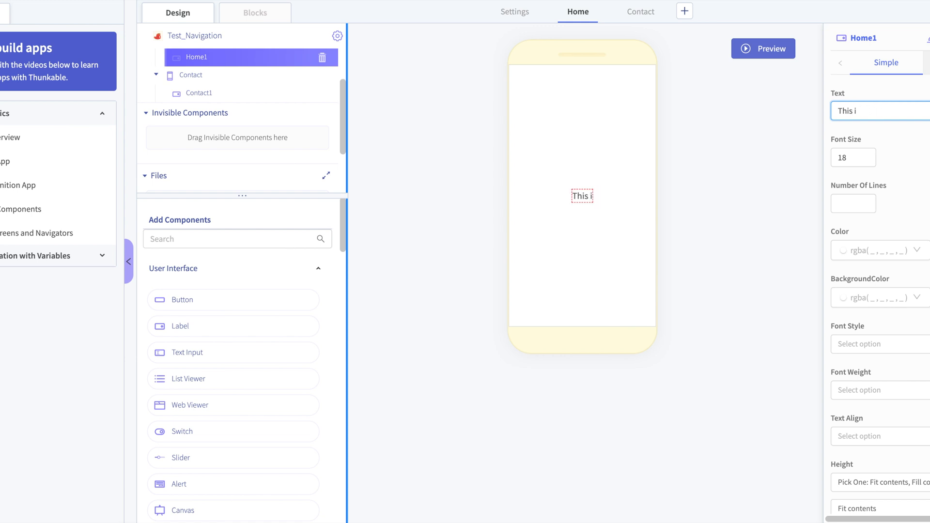
pyautogui.write('s Home')
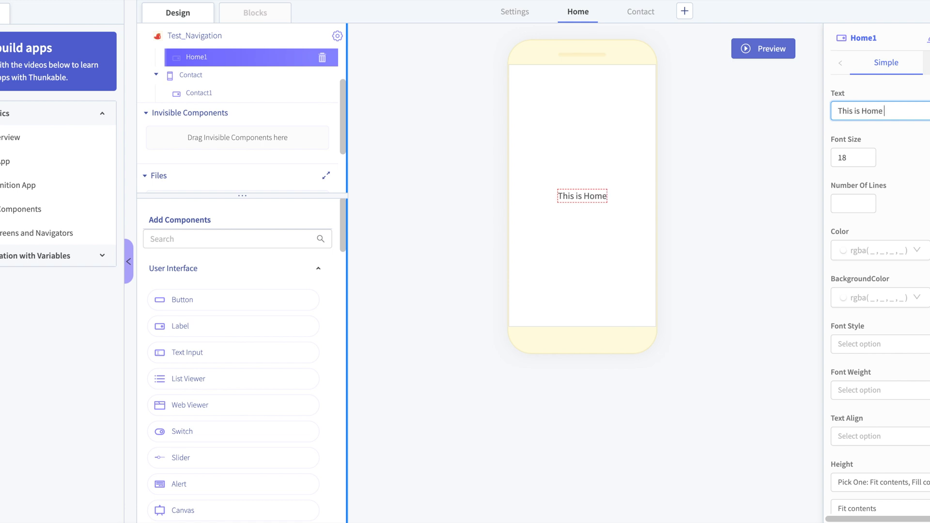
pyautogui.write(' screen')
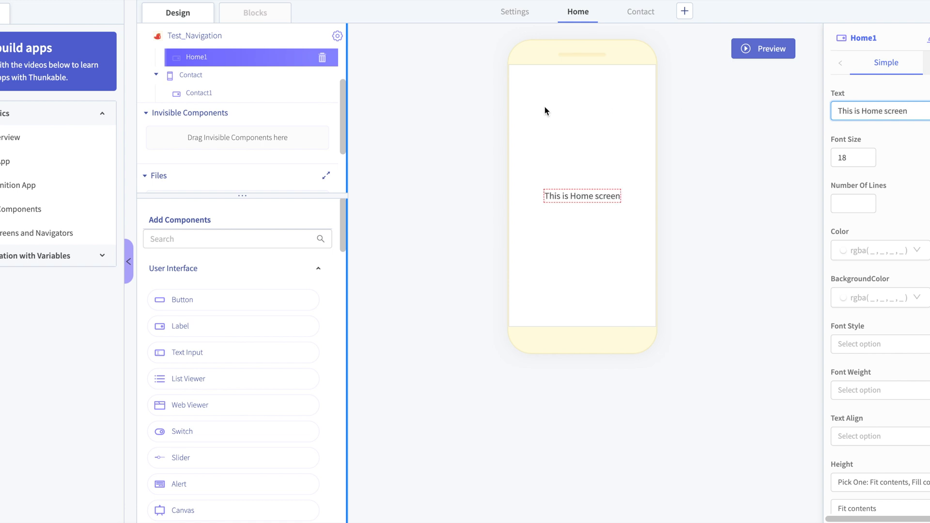
# - Add a label to the Settings screen and set its text to "This is the settings screen"
pyautogui.click(514, 13)
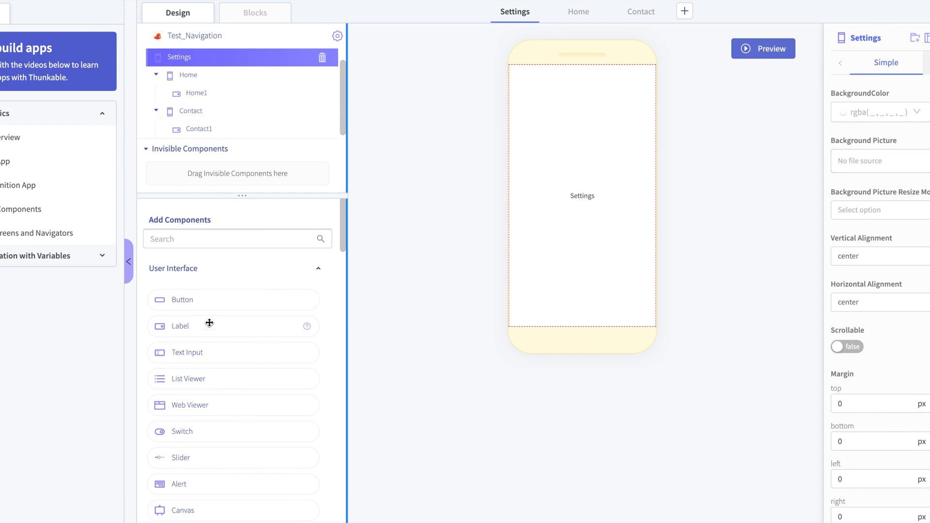
pyautogui.moveTo(209, 323); pyautogui.dragTo(584, 167)
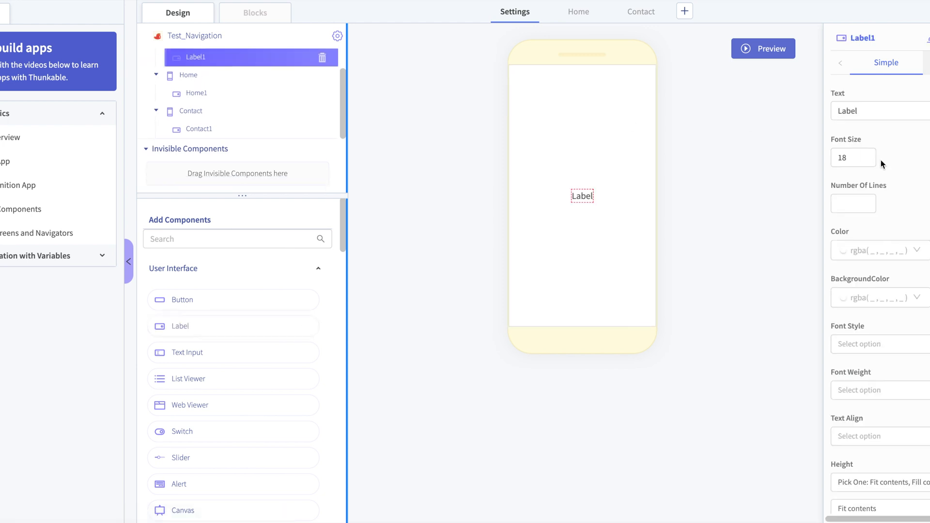
pyautogui.doubleClick(880, 110)
pyautogui.press('BackSpace')
pyautogui.write('T')
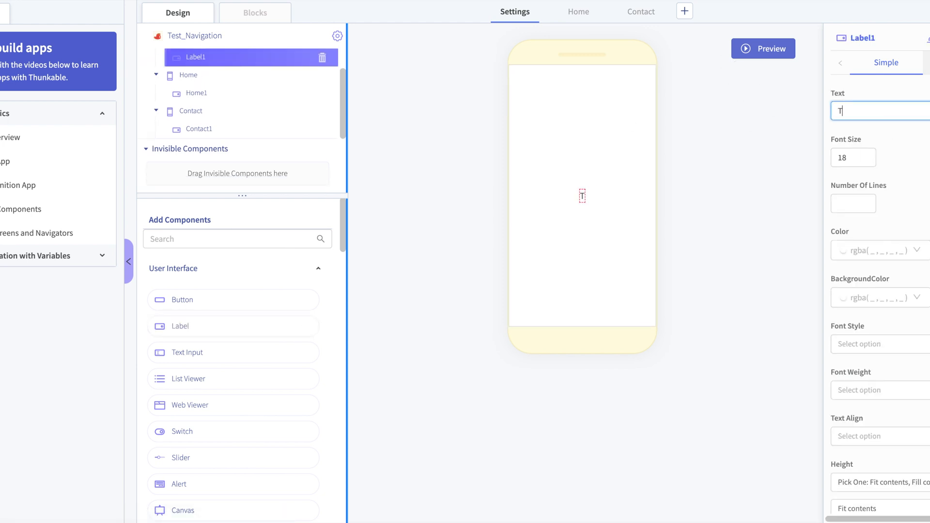
pyautogui.write('his is the sett')
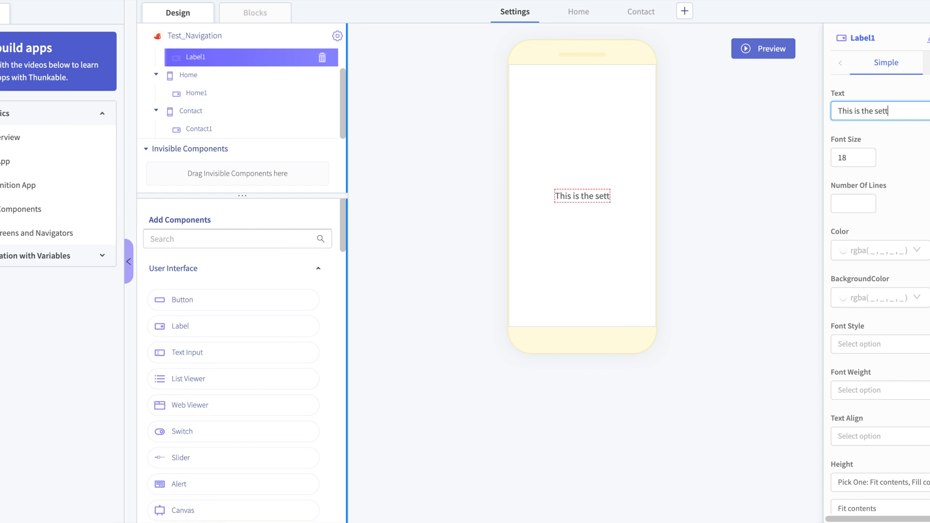
pyautogui.write('ings sc')
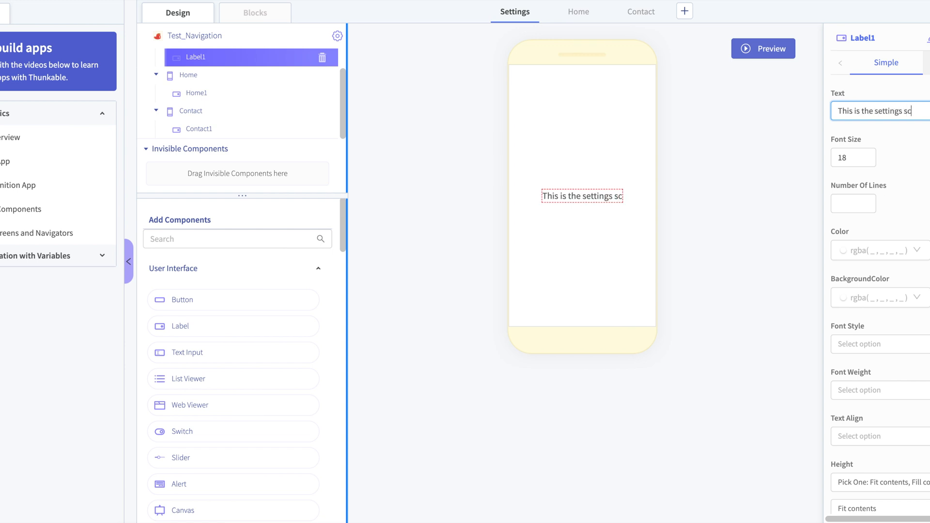
pyautogui.write('reen')
pyautogui.click(817, 64)
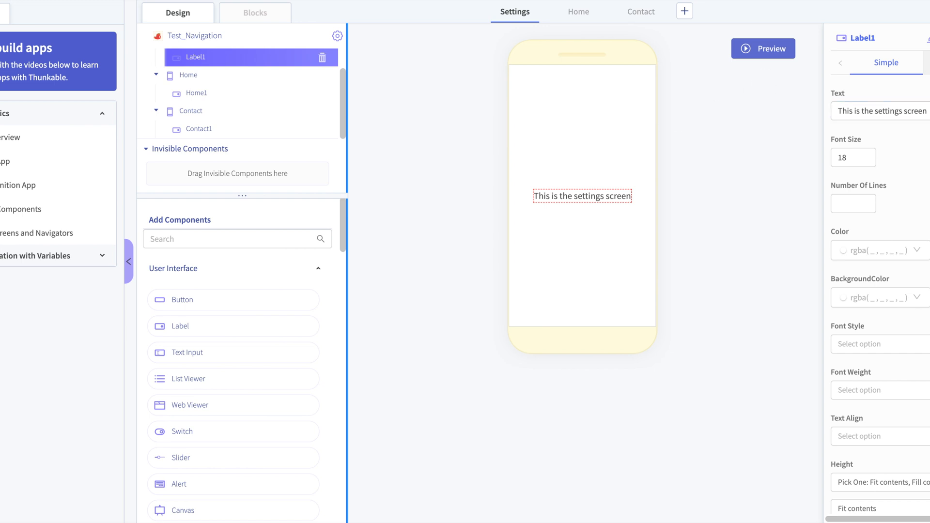
# - Rename the label on the Settings screen as Settings1
pyautogui.click(927, 36)
pyautogui.hotkey('ctrl', 'a')
pyautogui.press('BackSpace')
pyautogui.write('S')
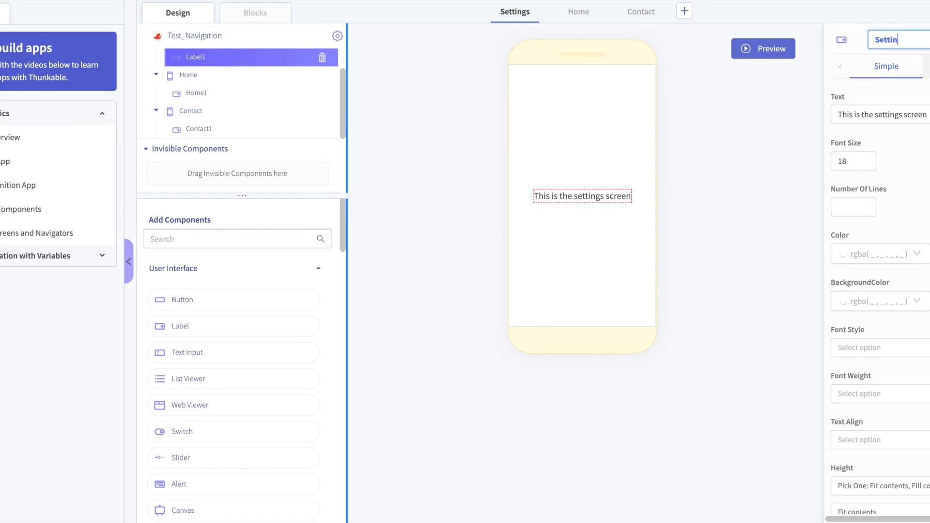
pyautogui.click(716, 177)
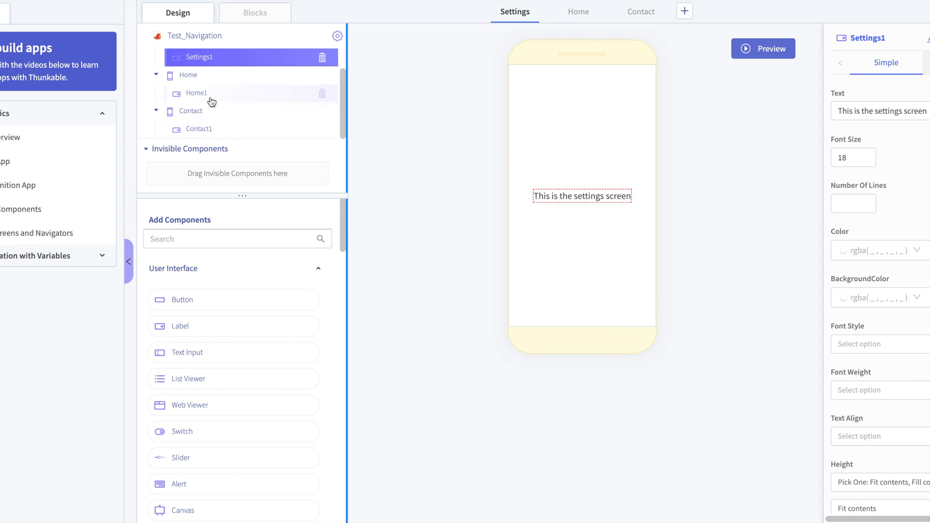
# - Collapse the Settings, Home and Contact screens in the component tree
pyautogui.scroll(-2, 216, 112)
pyautogui.scroll(2, 216, 112)
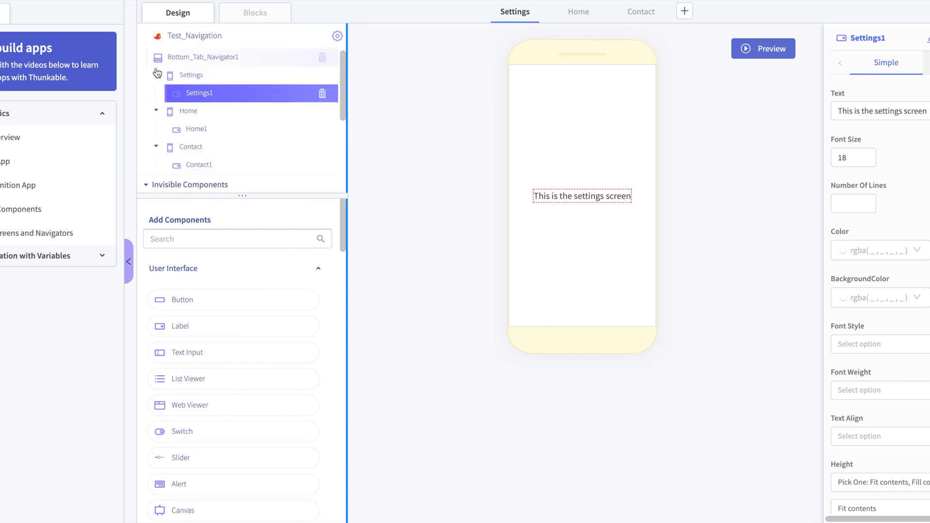
pyautogui.click(156, 75)
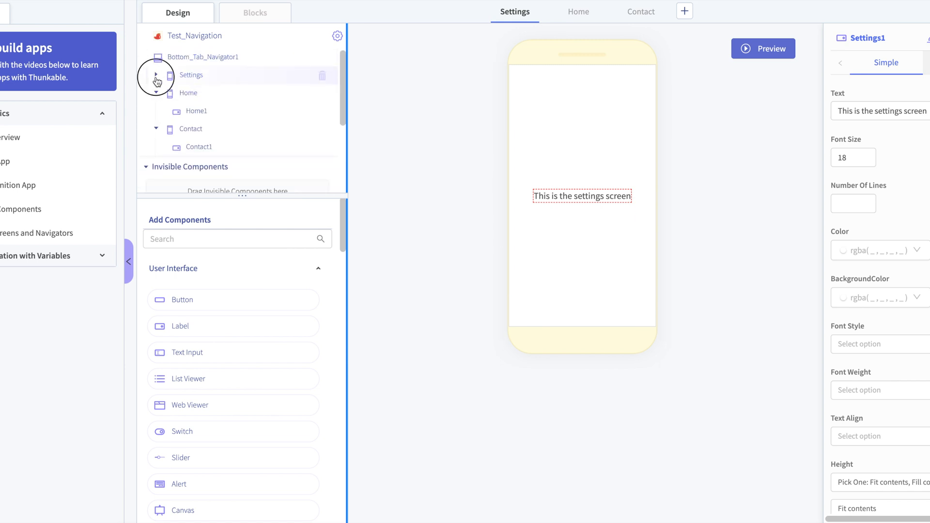
pyautogui.click(156, 74)
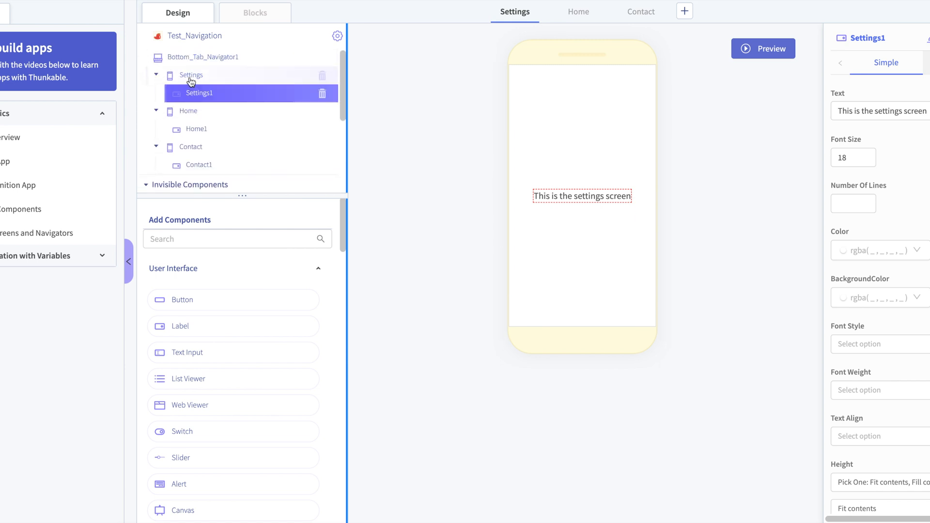
pyautogui.click(156, 76)
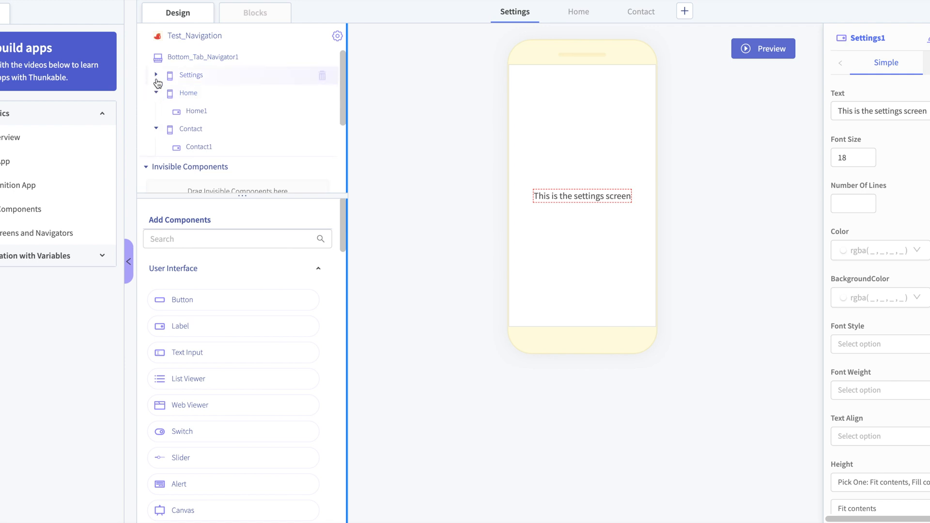
pyautogui.click(156, 94)
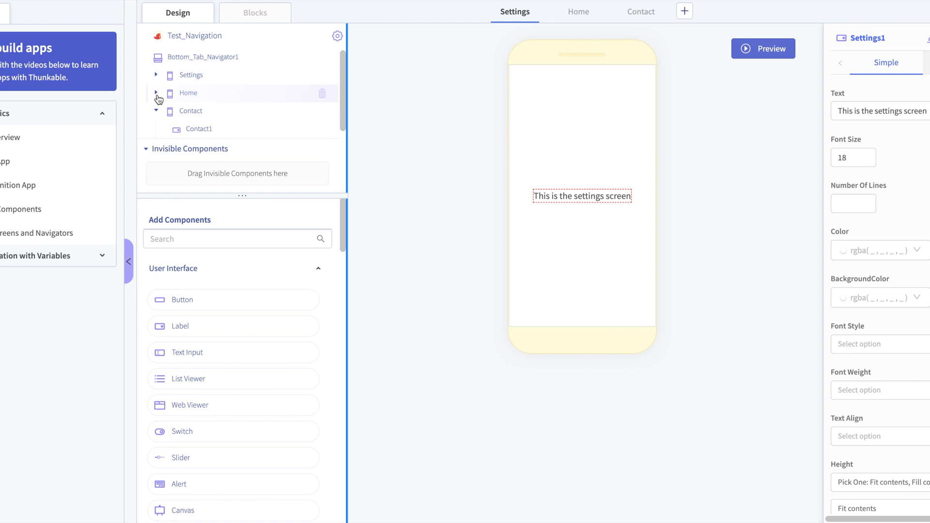
pyautogui.click(157, 112)
# - Nest the Settings, Home and Contact screens inside Bottom_Tab_Navigator1, in the order Contact, Home, Settings
pyautogui.click(190, 75)
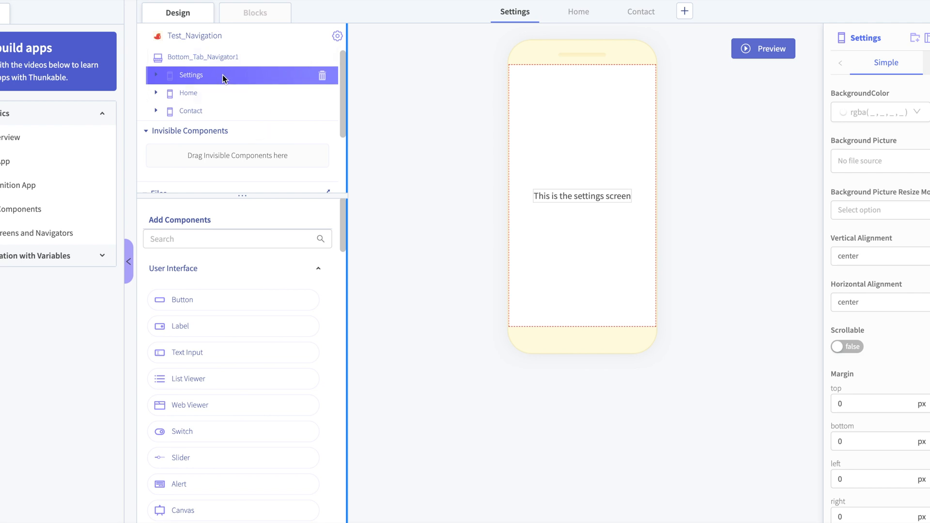
pyautogui.moveTo(222, 75); pyautogui.dragTo(248, 62)
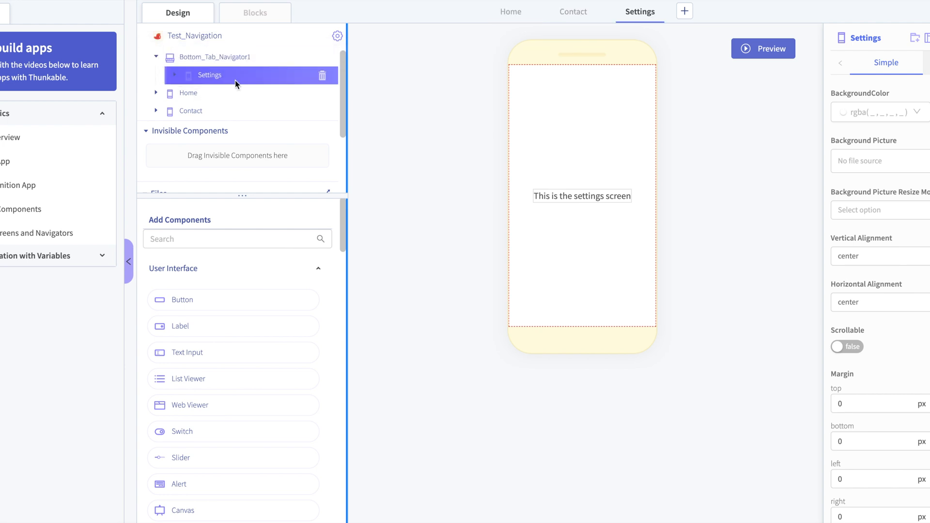
pyautogui.moveTo(192, 94); pyautogui.dragTo(224, 64)
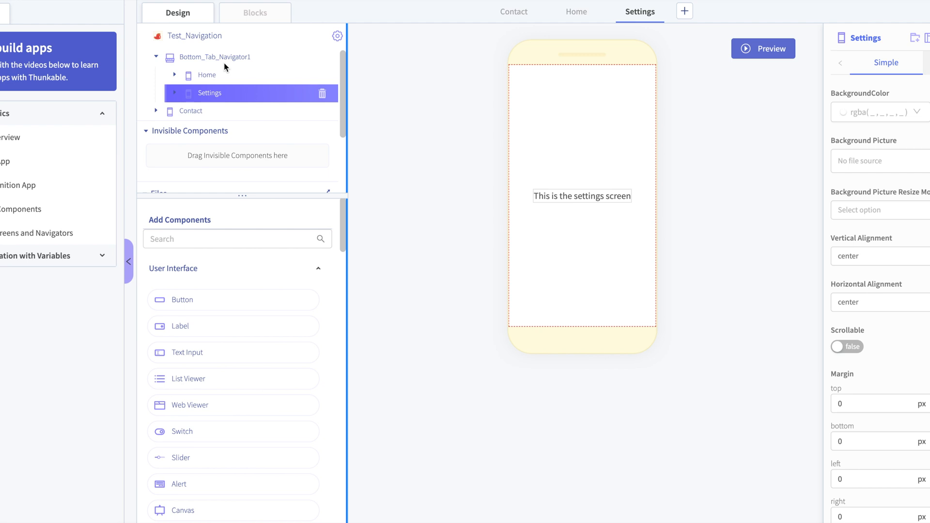
pyautogui.moveTo(207, 93); pyautogui.dragTo(228, 68)
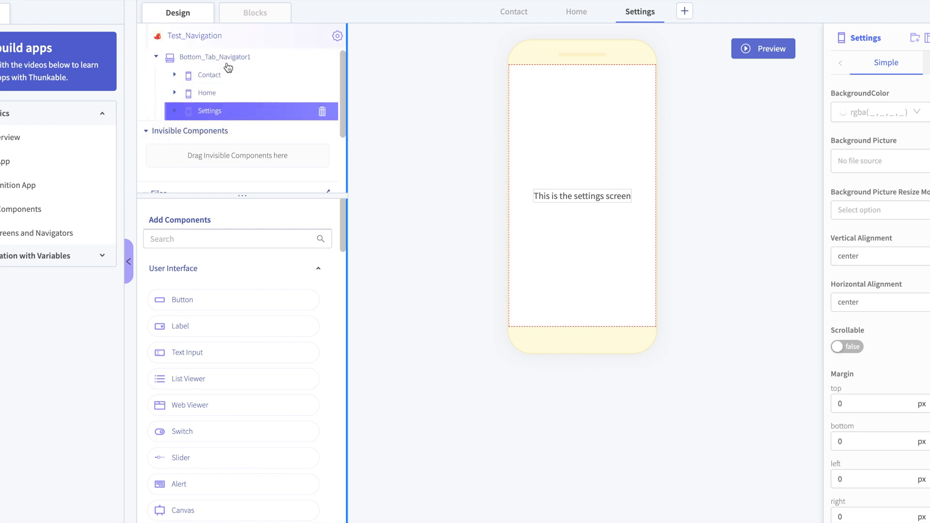
# - Select the Home screen inside Bottom_Tab_Navigator1 and collapse the navigator in the component tree
pyautogui.click(214, 74)
pyautogui.click(218, 81)
pyautogui.moveTo(213, 95); pyautogui.dragTo(212, 100)
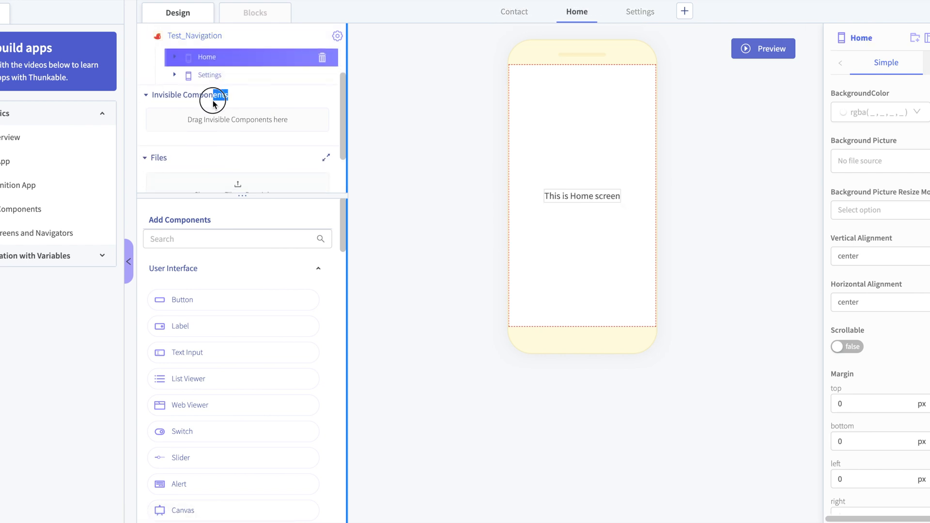
pyautogui.scroll(2, 212, 100)
pyautogui.click(241, 83)
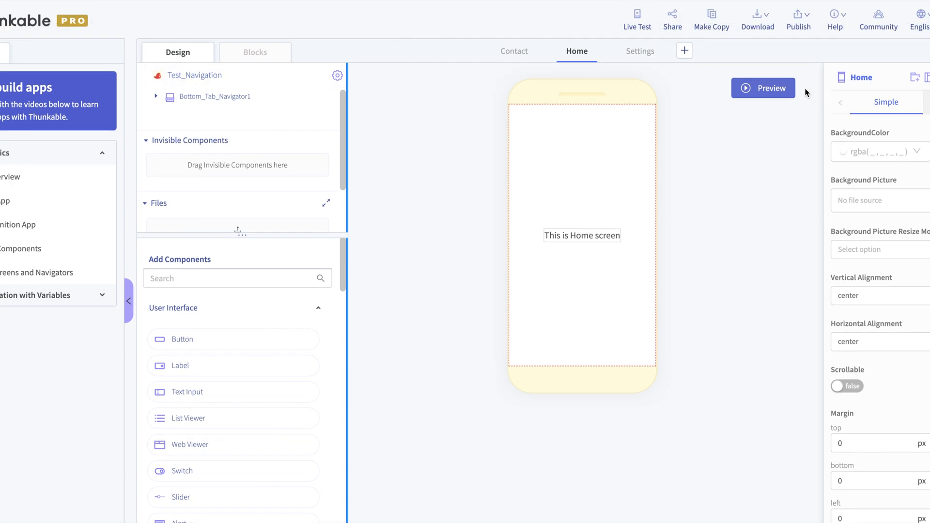
# - Preview the app, test switching between the Settings, Contact and Home tabs, and return to editing
pyautogui.click(786, 89)
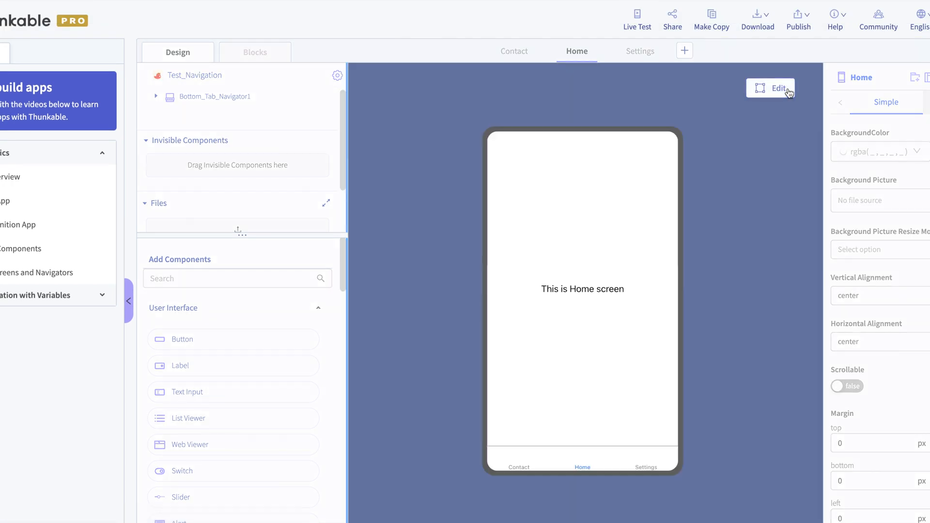
pyautogui.click(646, 467)
pyautogui.click(506, 466)
pyautogui.click(584, 464)
pyautogui.click(635, 464)
pyautogui.click(518, 468)
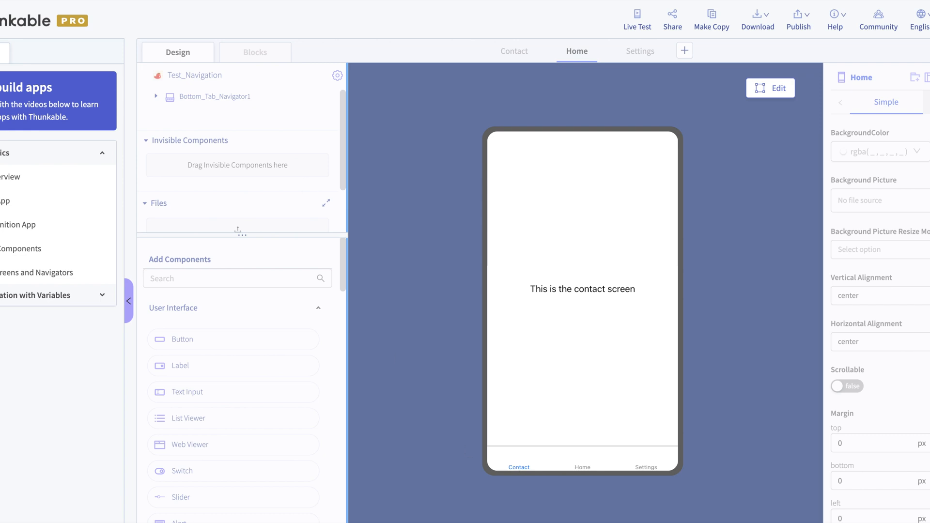
pyautogui.click(770, 88)
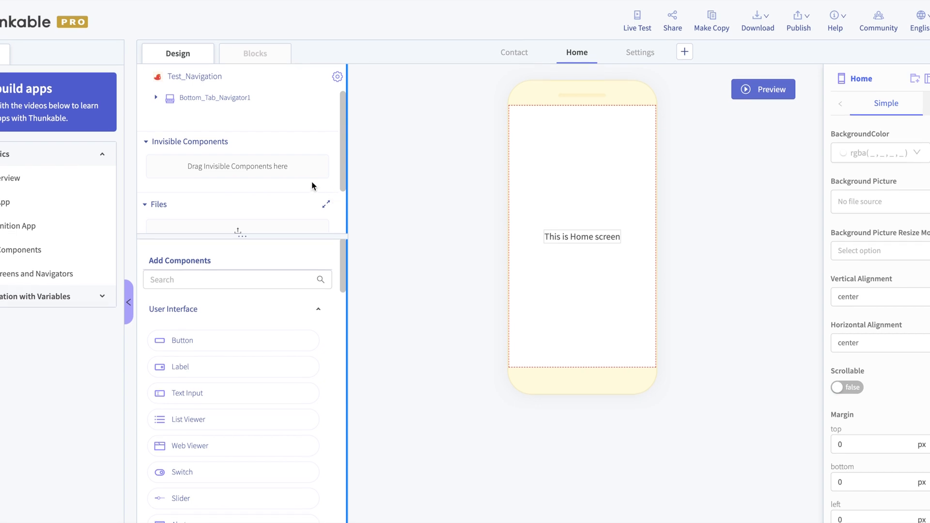
# - Set Bottom_Tab_Navigator1's active background color to blue (74, 144, 226) and its active tint color to green (126, 211, 33)
pyautogui.click(257, 99)
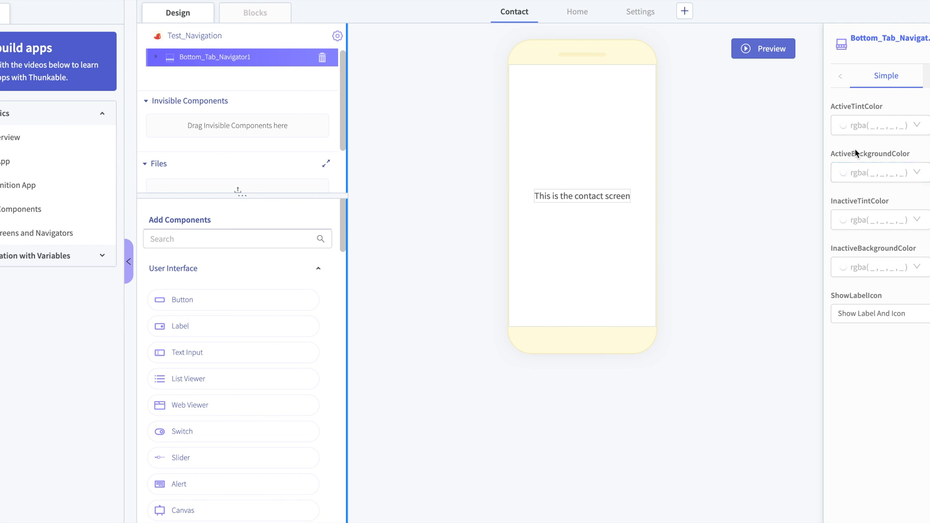
pyautogui.click(859, 173)
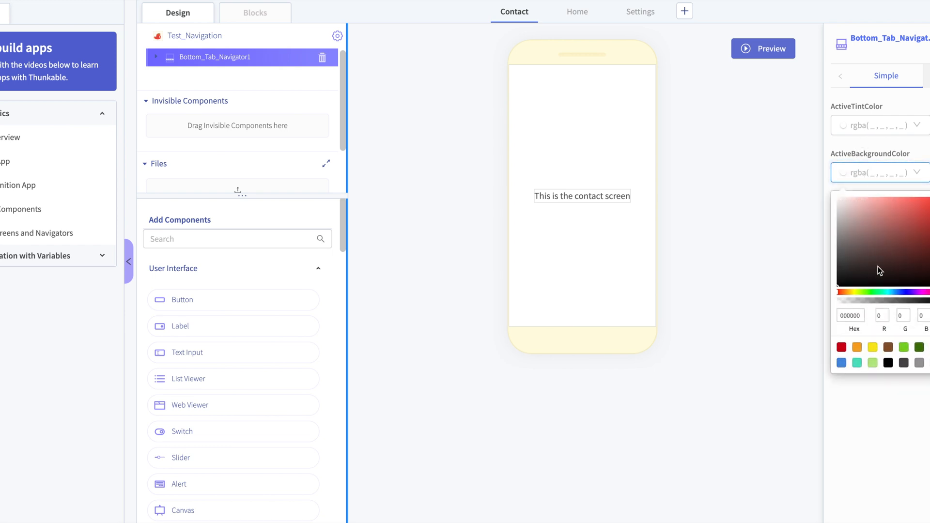
pyautogui.click(841, 362)
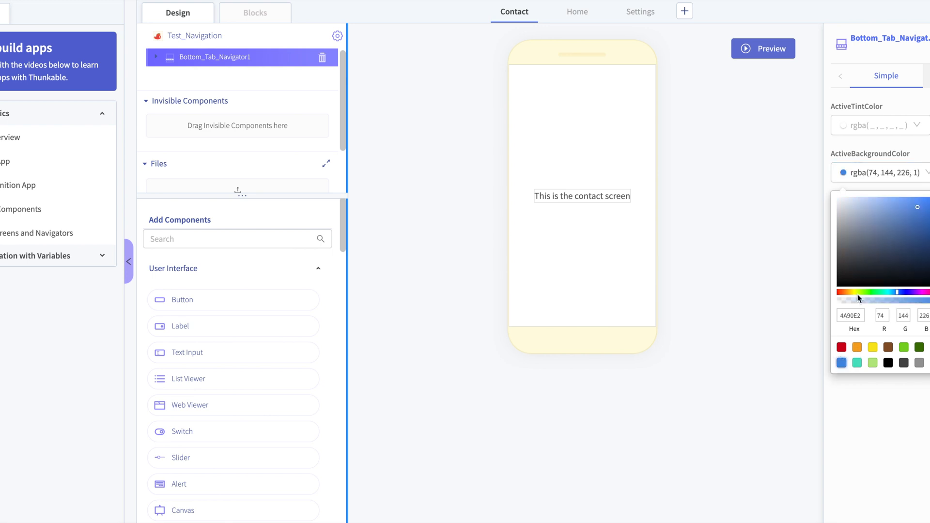
pyautogui.click(868, 126)
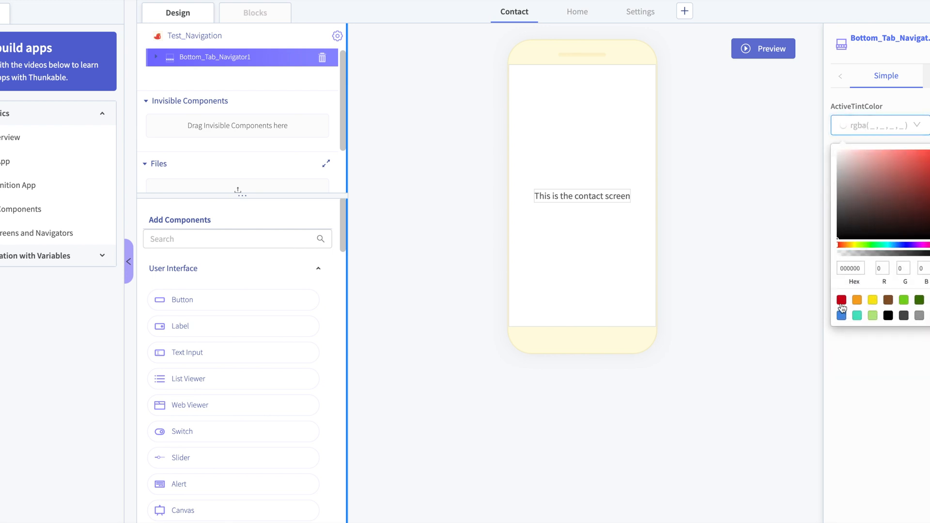
pyautogui.click(903, 300)
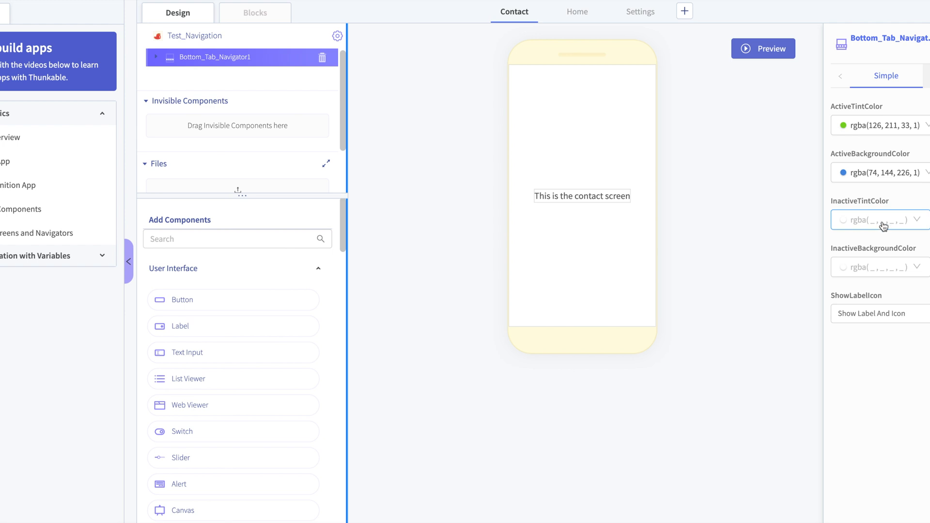
# - Set the navigator's inactive tint color to red (208, 2, 27) and its inactive background color to orange (245, 166, 35)
pyautogui.click(884, 227)
pyautogui.click(842, 175)
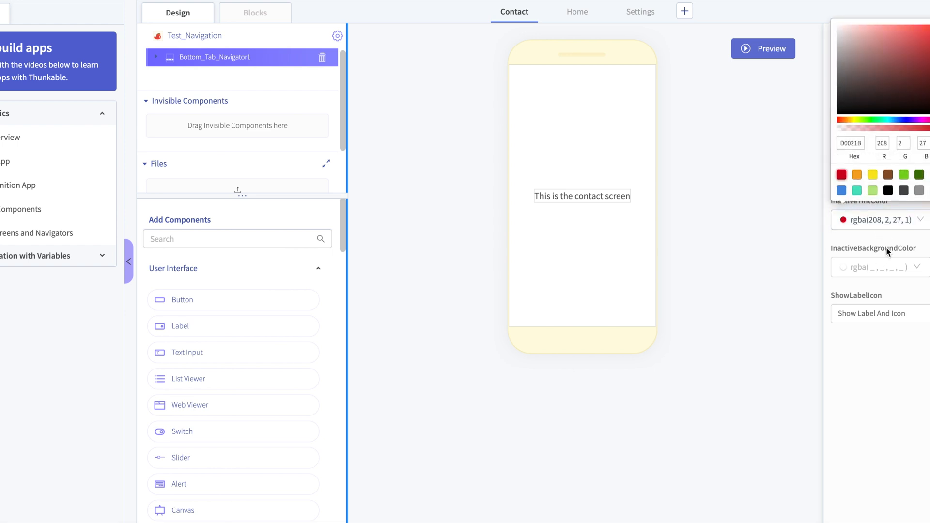
pyautogui.click(889, 267)
pyautogui.click(889, 267)
pyautogui.click(857, 222)
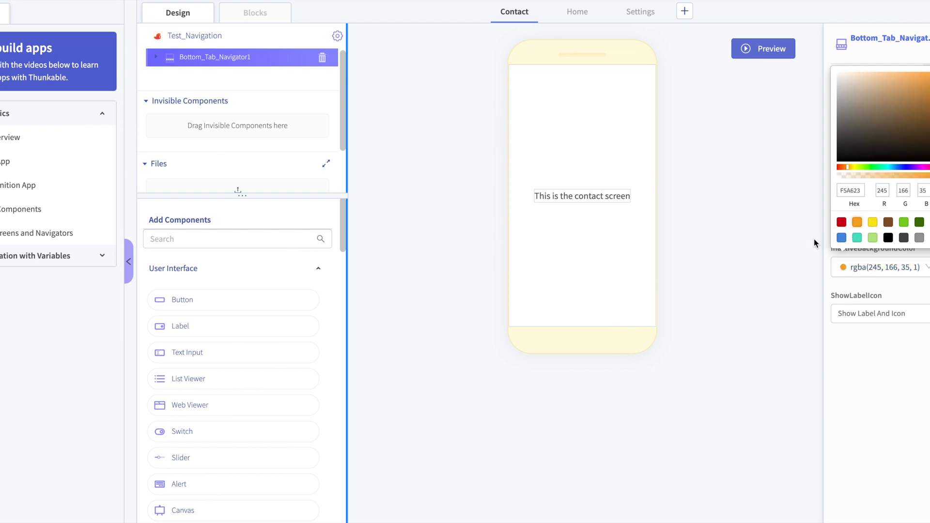
pyautogui.click(808, 246)
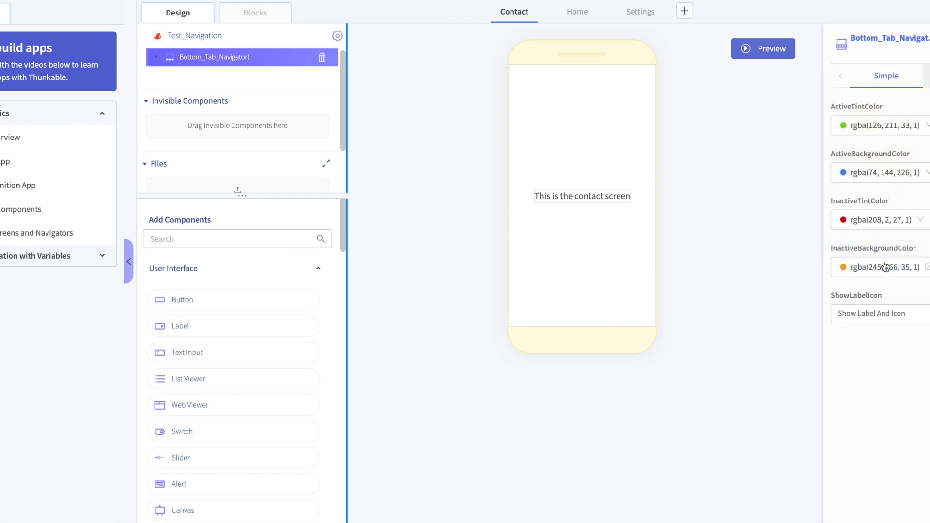
# - Examine the ShowLabelIcon options of the bottom tab navigator
pyautogui.click(884, 315)
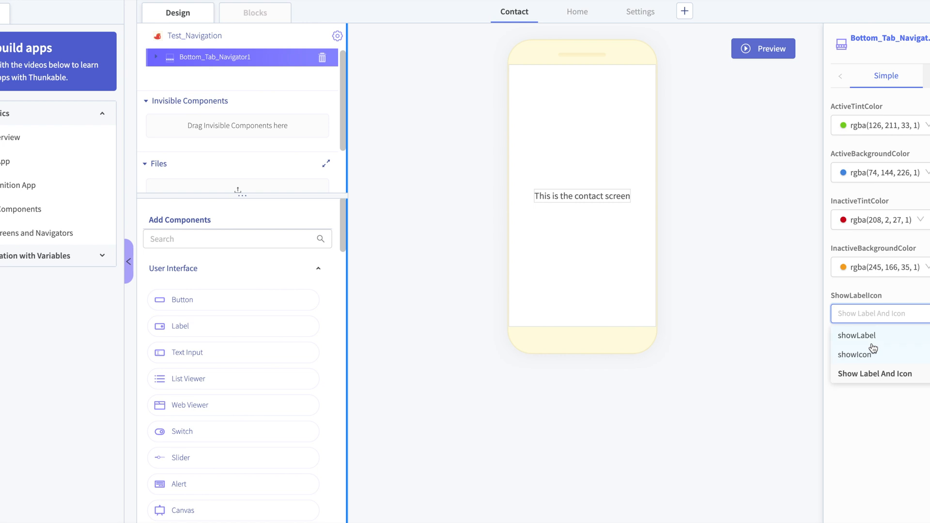
pyautogui.click(782, 354)
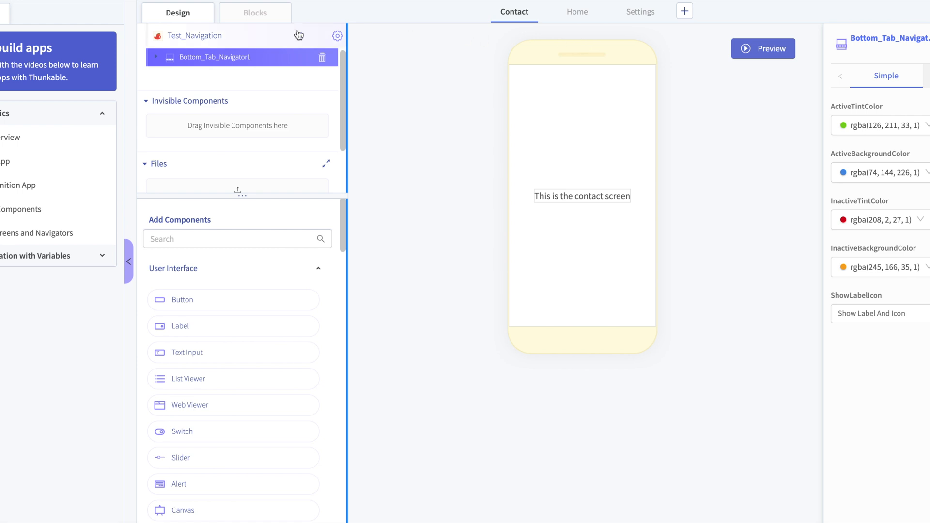
# - Examine the Home screen's properties under Bottom_Tab_Navigator1, especially the title and tab bar settings in Tab Navigation Options
pyautogui.click(156, 58)
pyautogui.click(917, 212)
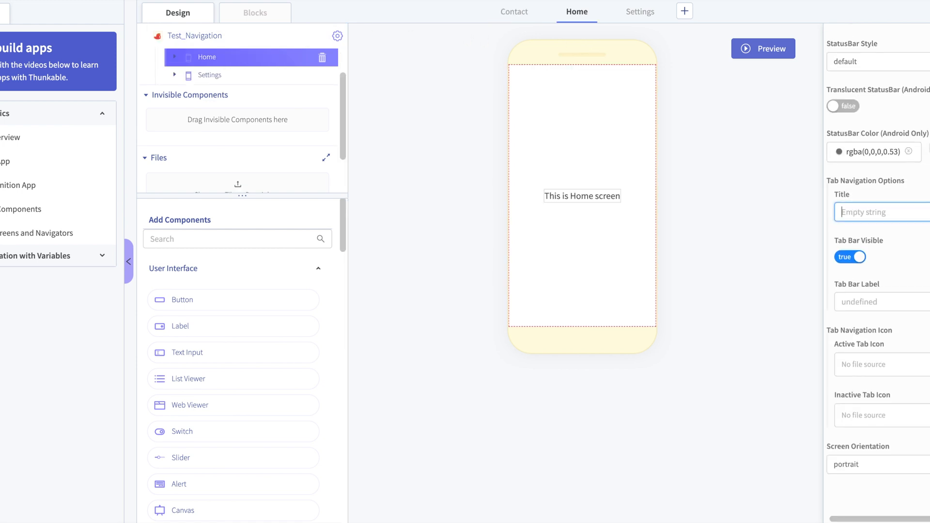
pyautogui.scroll(5, 919, 229)
pyautogui.scroll(8, 919, 229)
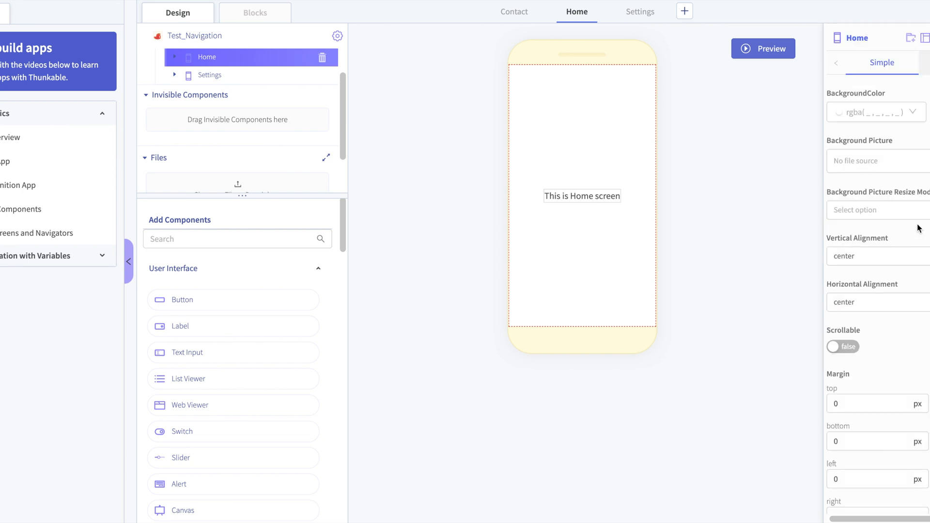
pyautogui.scroll(-12, 919, 229)
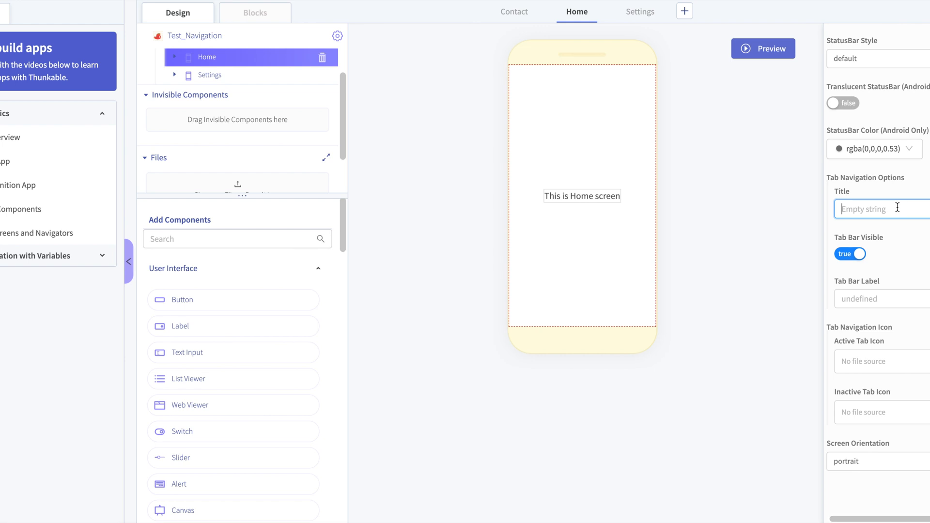
pyautogui.click(741, 155)
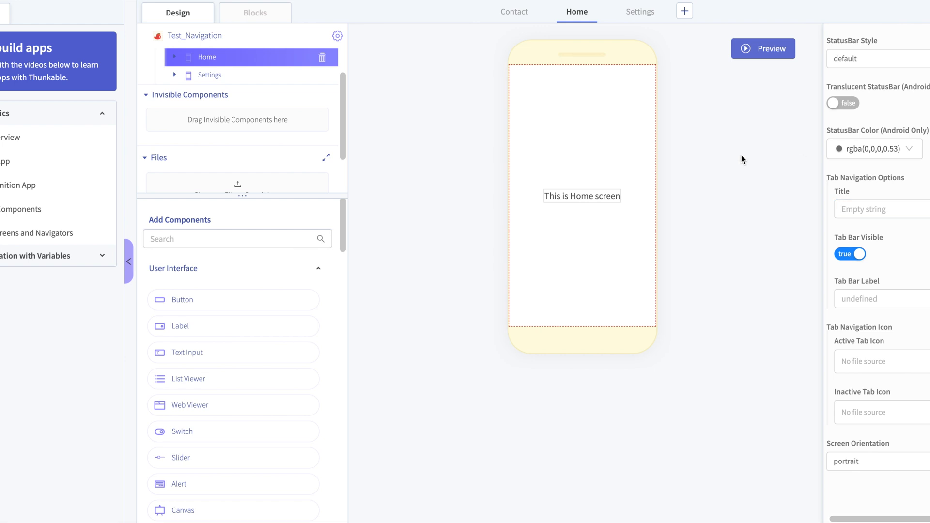
pyautogui.click(918, 211)
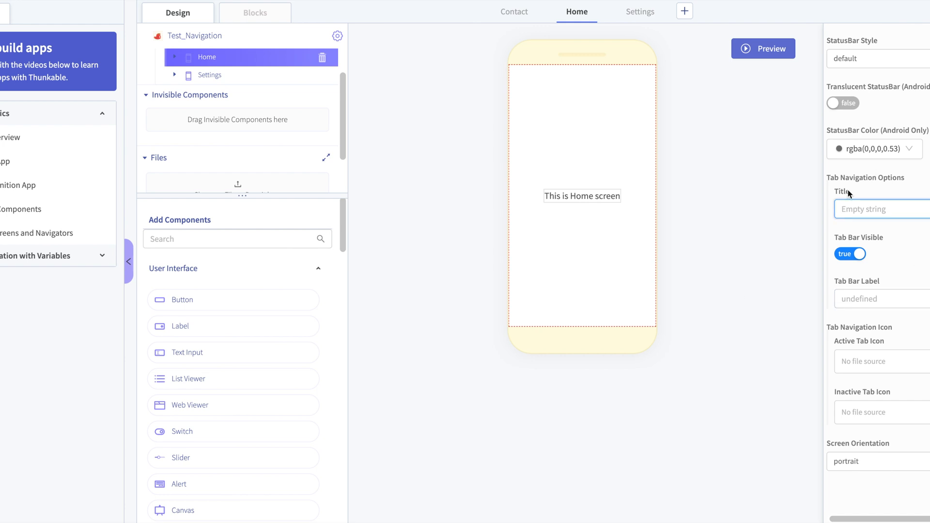
# - Examine the file source choices for the Home screen's Active Tab Icon
pyautogui.click(898, 367)
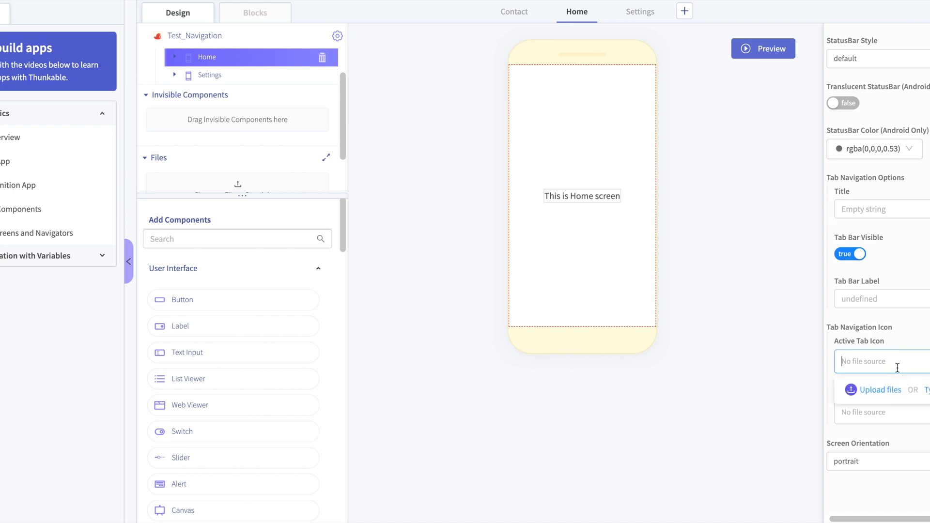
pyautogui.click(881, 389)
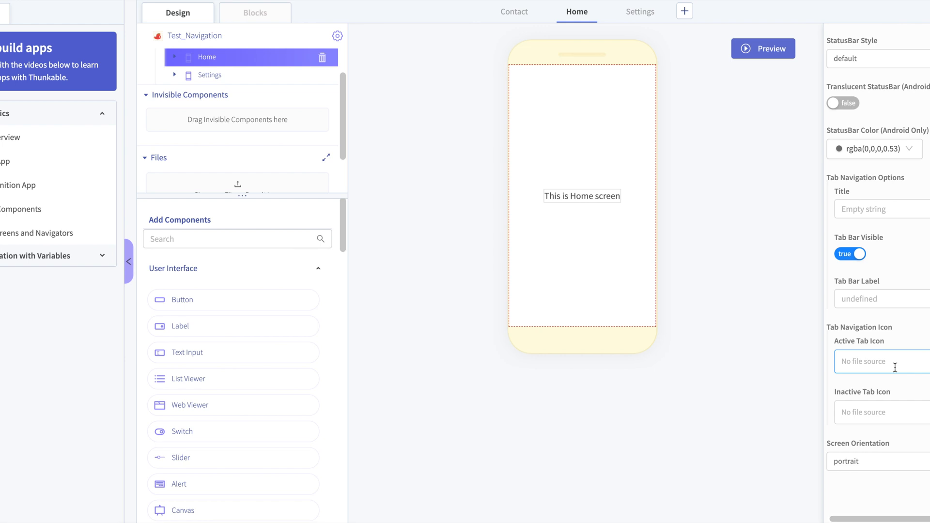
pyautogui.click(895, 367)
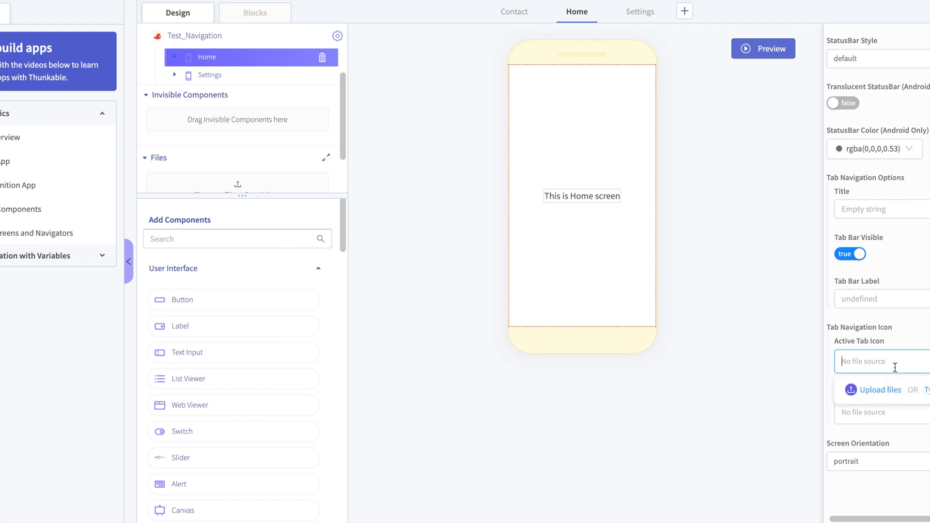
pyautogui.click(753, 385)
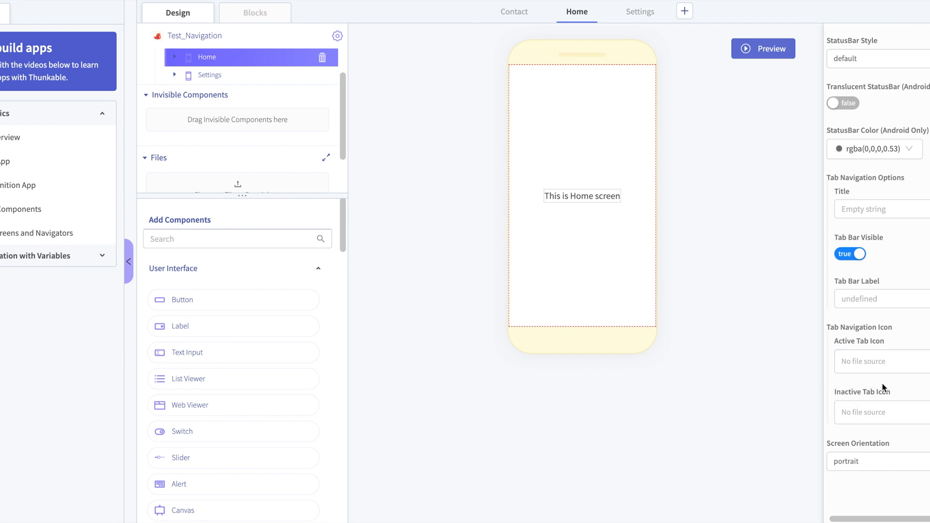
pyautogui.click(864, 371)
pyautogui.click(871, 363)
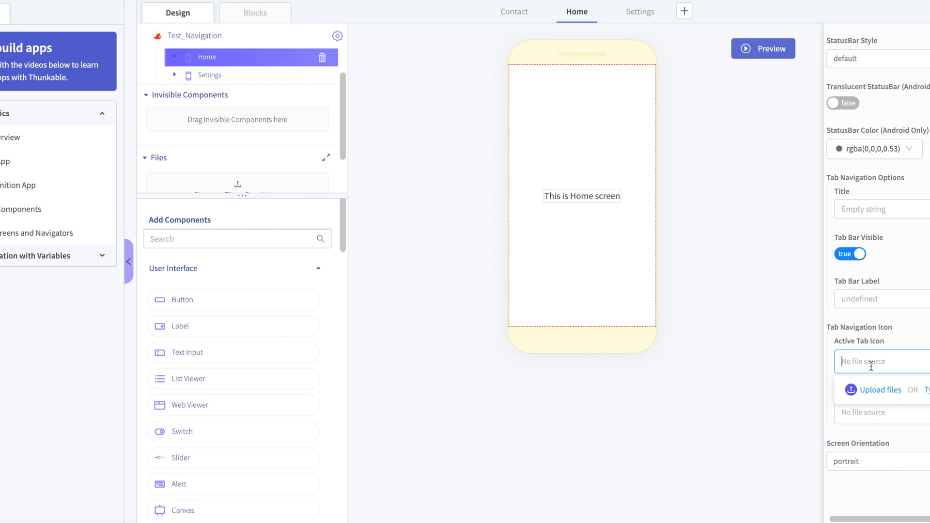
pyautogui.click(740, 357)
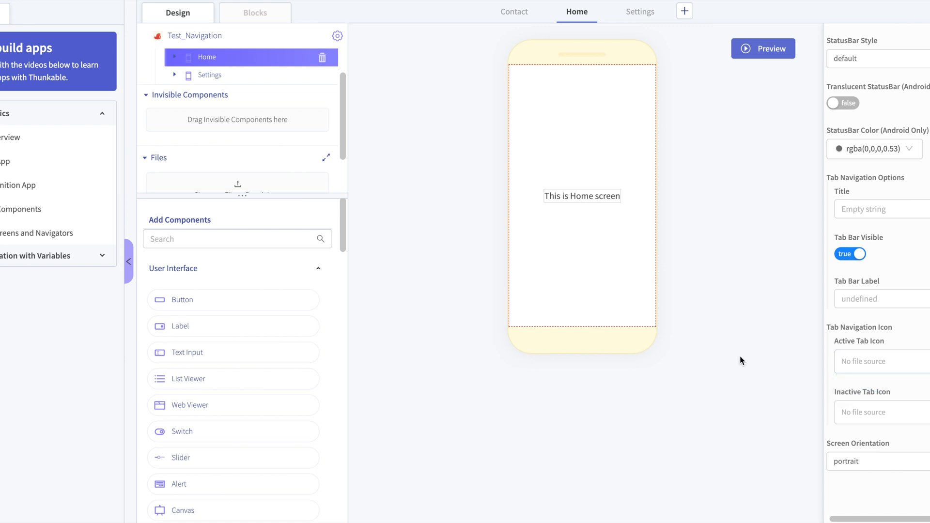
# - Upload home.png from the icons folder as the Home screen's Active Tab Icon
pyautogui.click(871, 362)
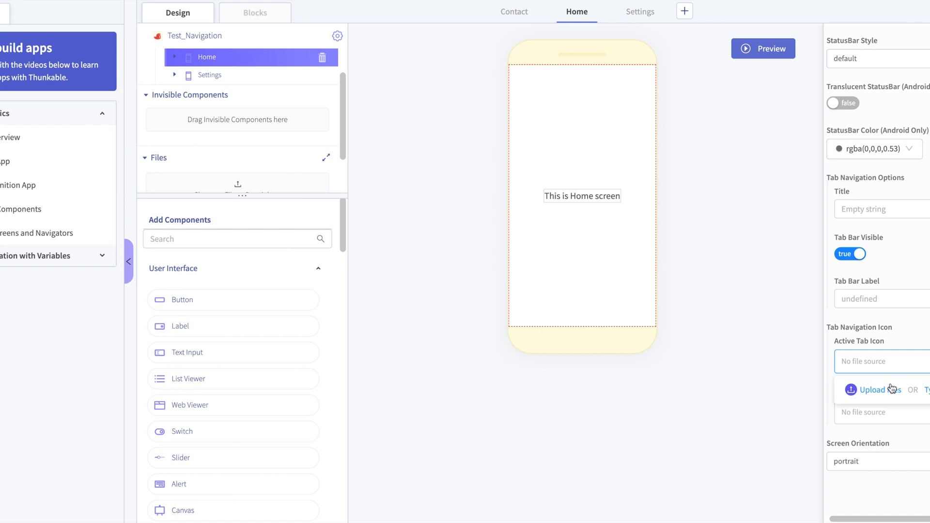
pyautogui.click(881, 390)
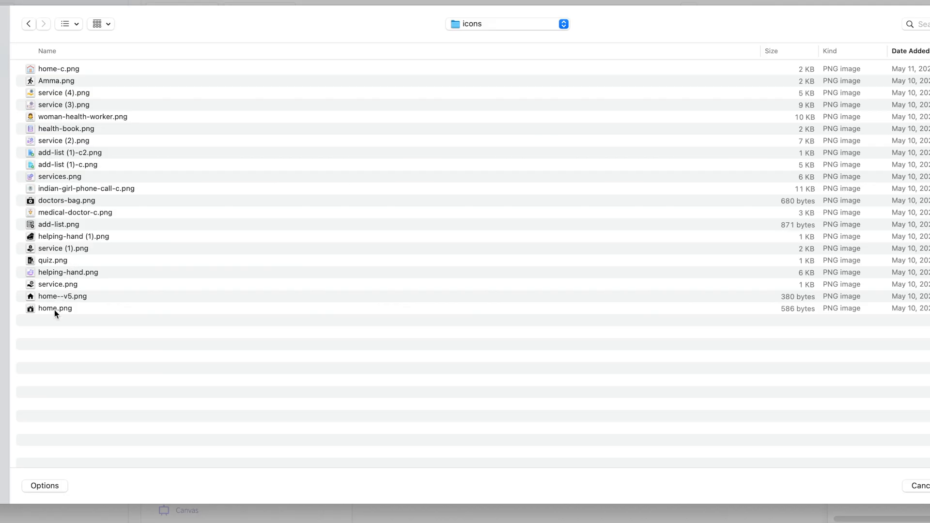
pyautogui.click(68, 308)
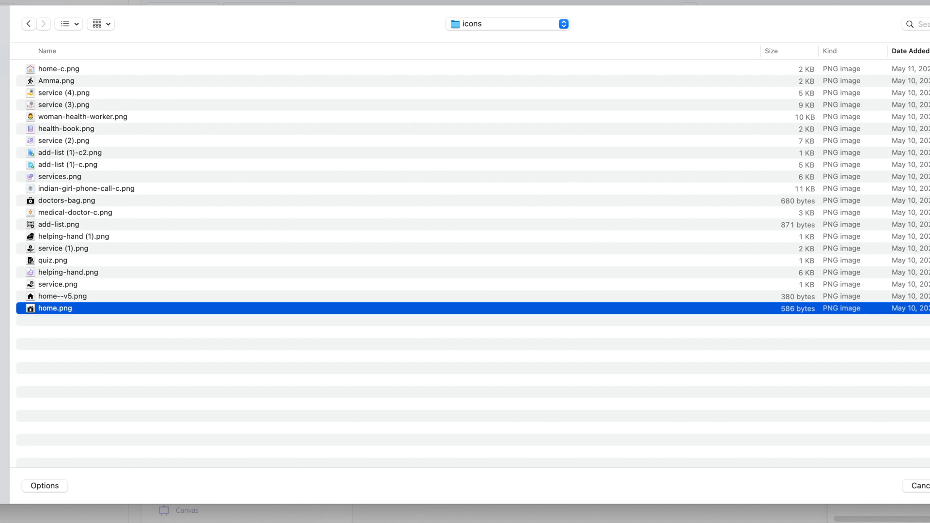
pyautogui.press('Return')
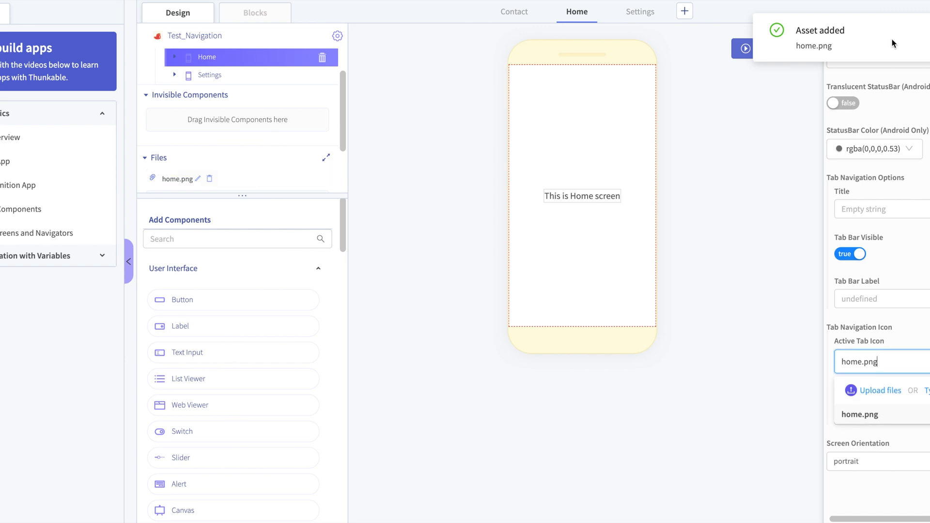
pyautogui.click(929, 31)
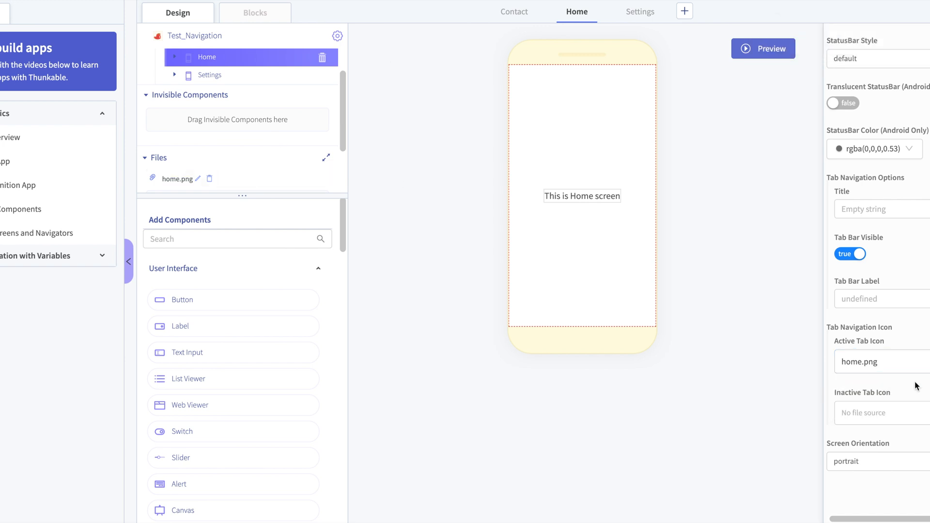
pyautogui.click(897, 363)
pyautogui.click(811, 364)
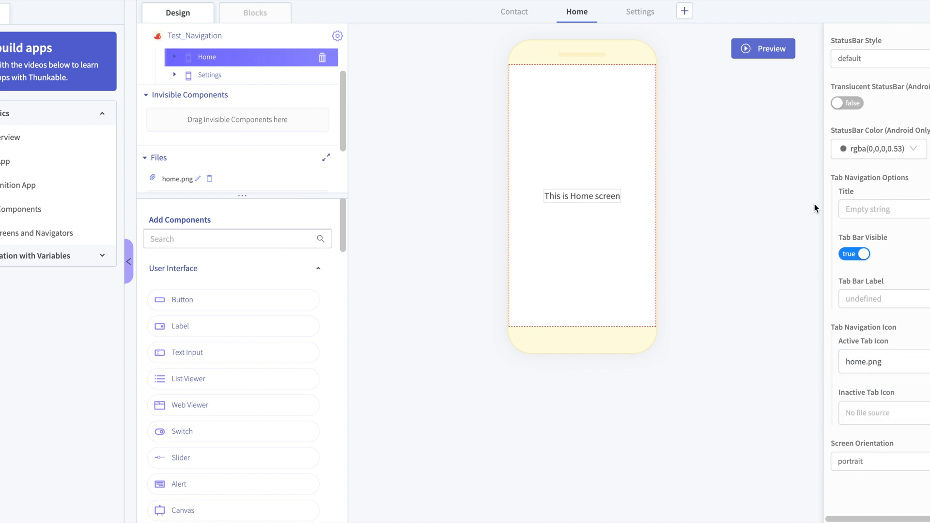
# - Preview the app, switch repeatedly between the Contact, Home and Settings tabs to check the home icon, and return to editing
pyautogui.click(781, 55)
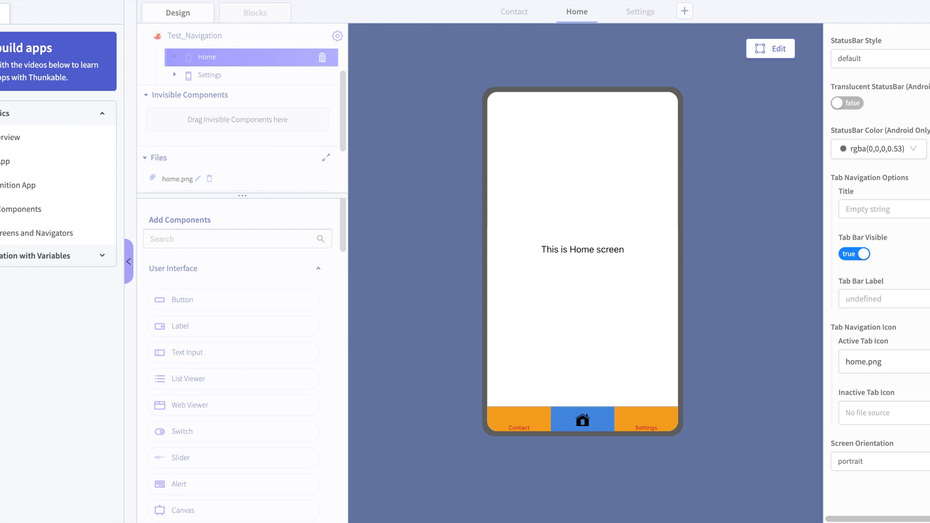
pyautogui.click(537, 421)
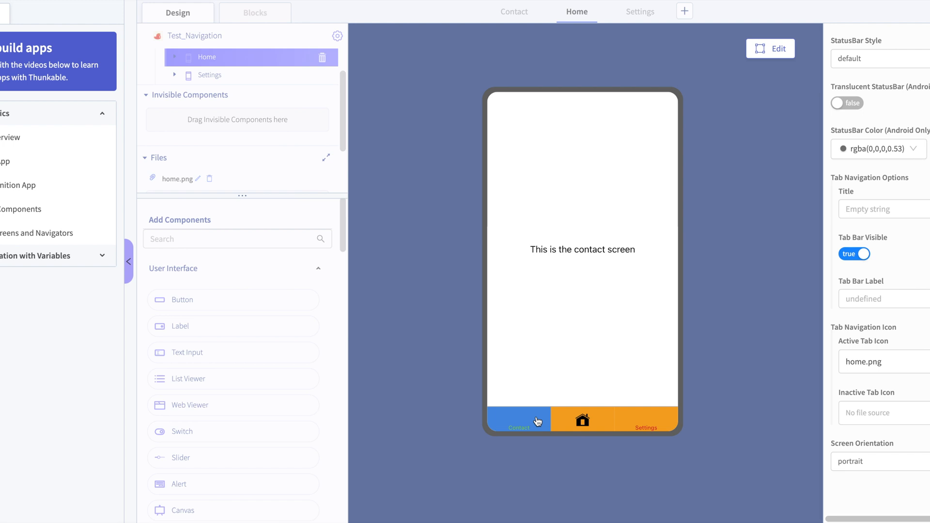
pyautogui.click(579, 430)
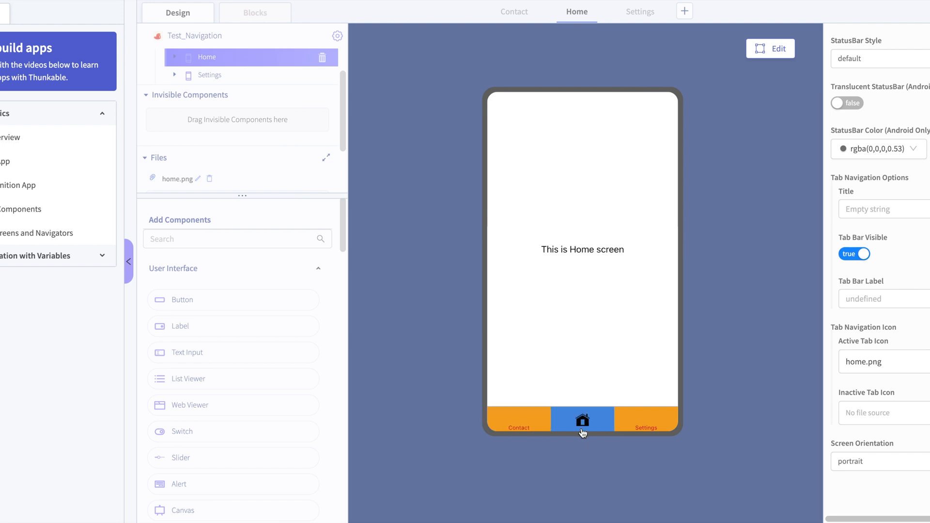
pyautogui.click(647, 422)
pyautogui.click(558, 430)
pyautogui.click(529, 423)
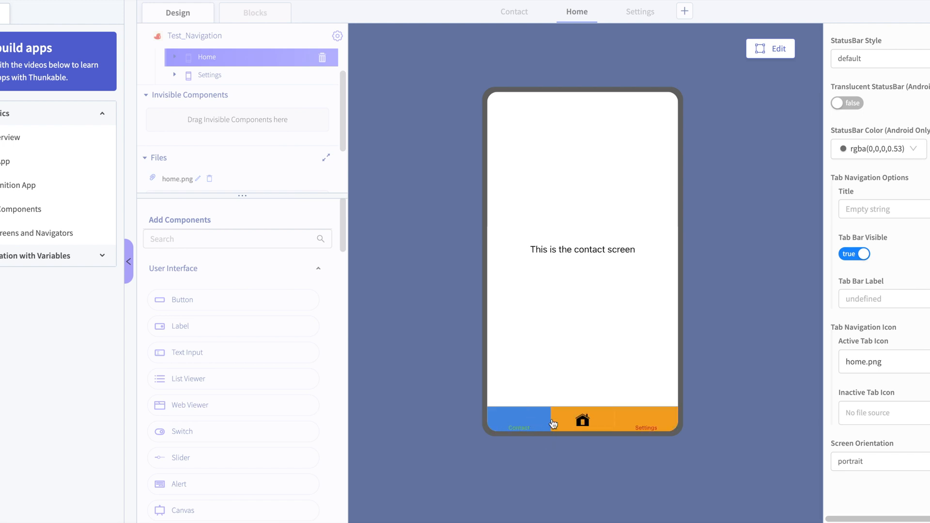
pyautogui.click(651, 429)
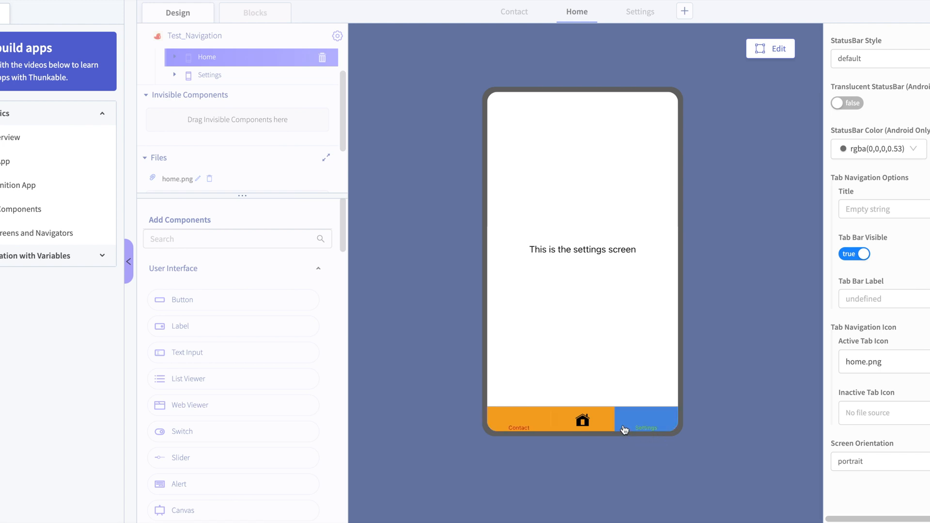
pyautogui.click(522, 420)
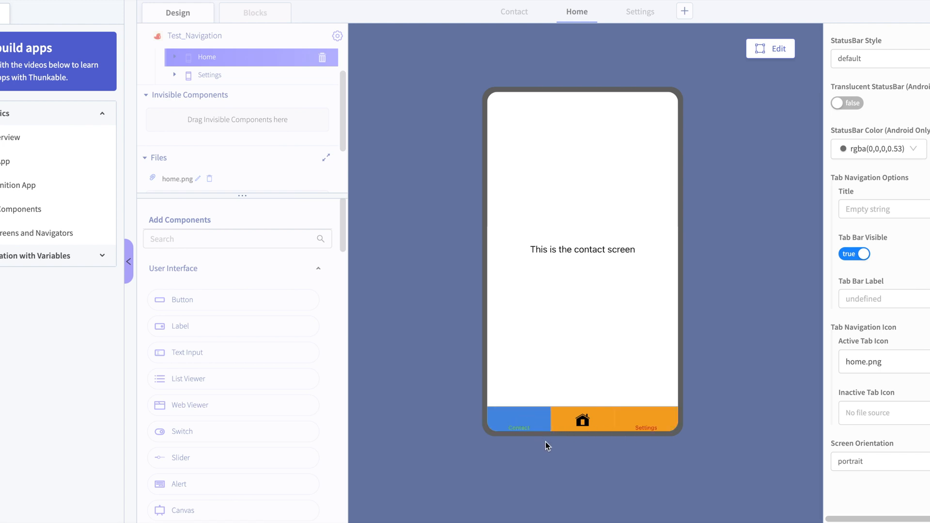
pyautogui.click(645, 430)
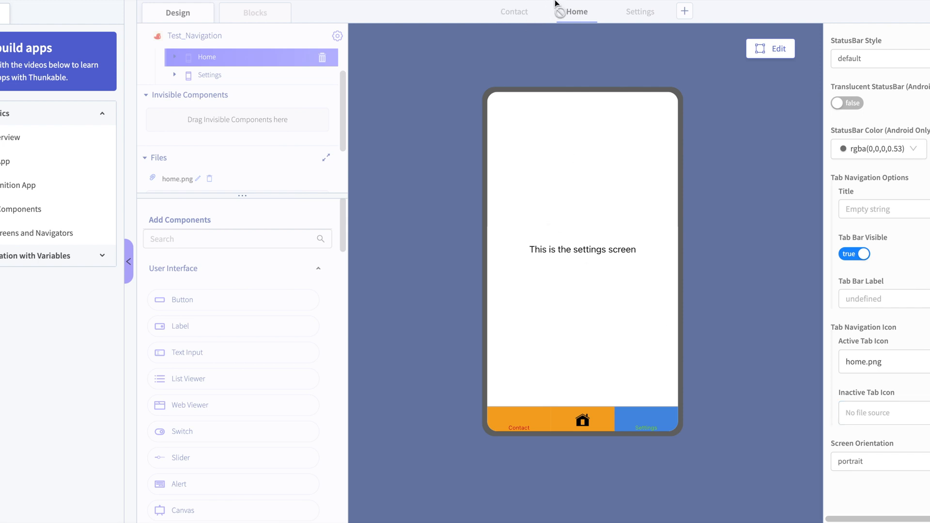
pyautogui.click(754, 55)
# - Upload quiz.png from the icons folder as the Settings screen's Active Tab Icon
pyautogui.click(647, 12)
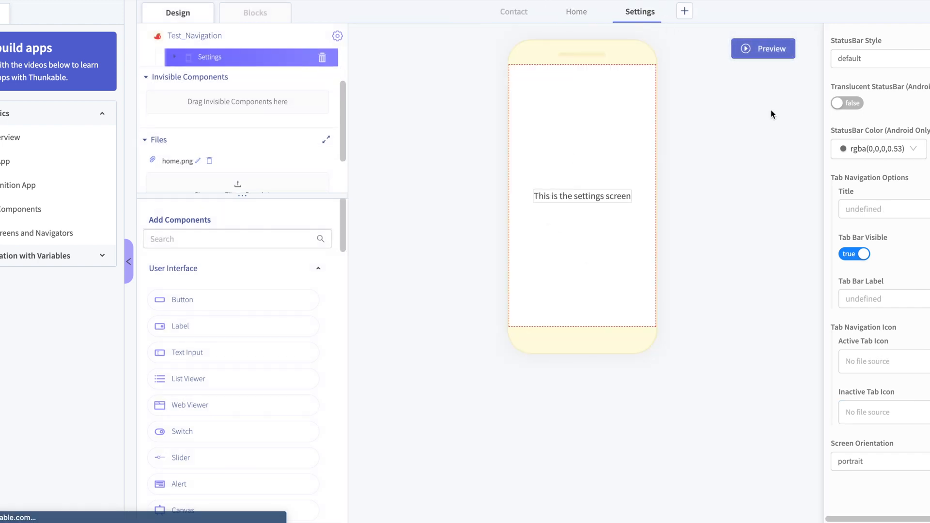
pyautogui.click(887, 364)
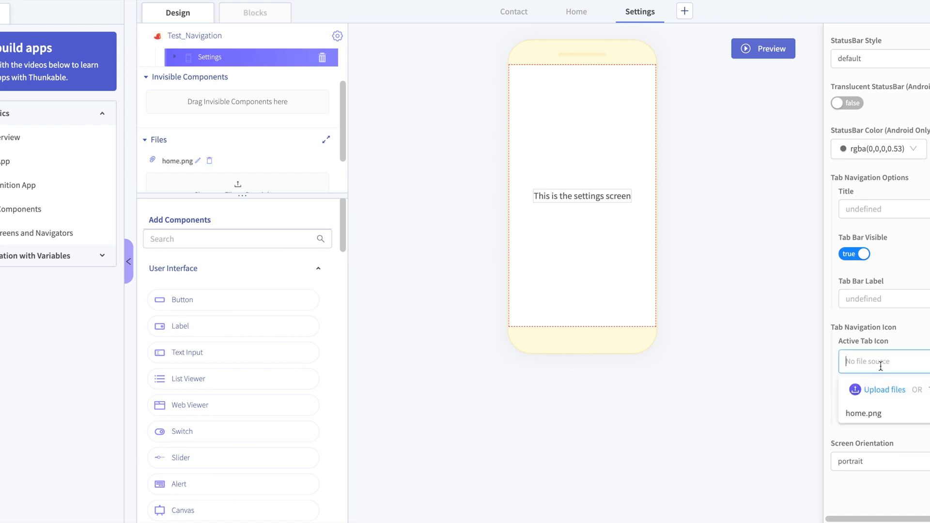
pyautogui.click(881, 396)
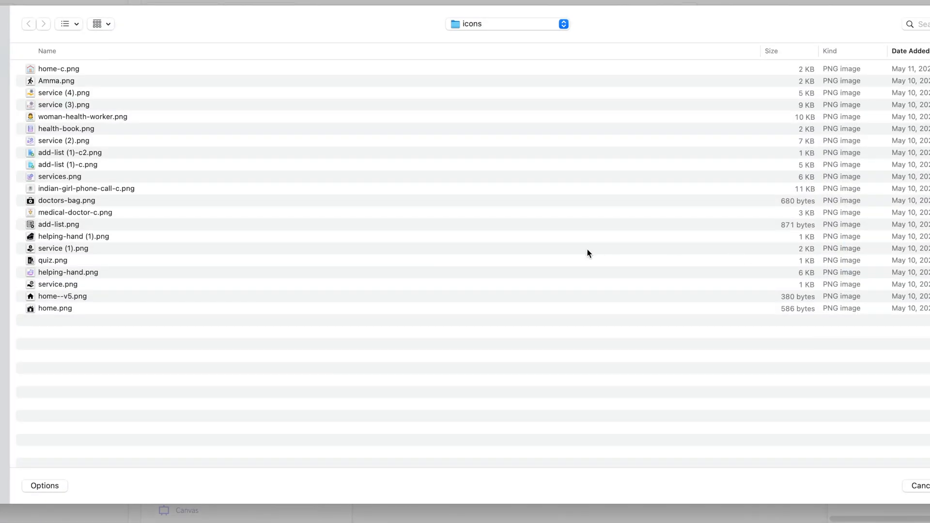
pyautogui.click(95, 261)
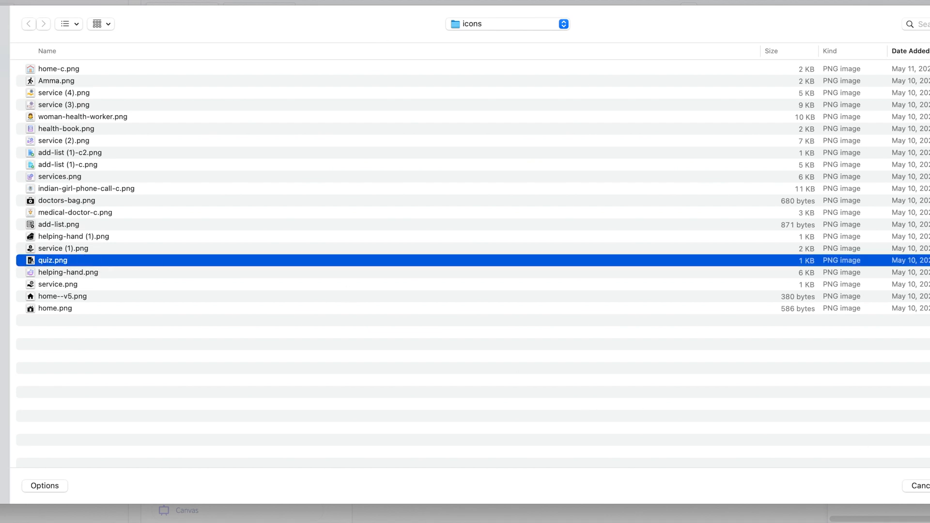
pyautogui.press('Return')
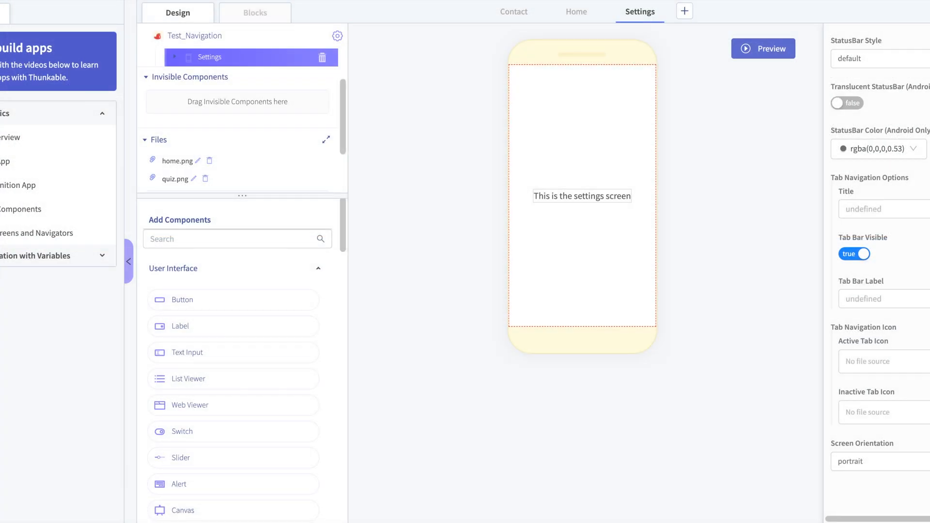
pyautogui.click(893, 369)
pyautogui.click(783, 367)
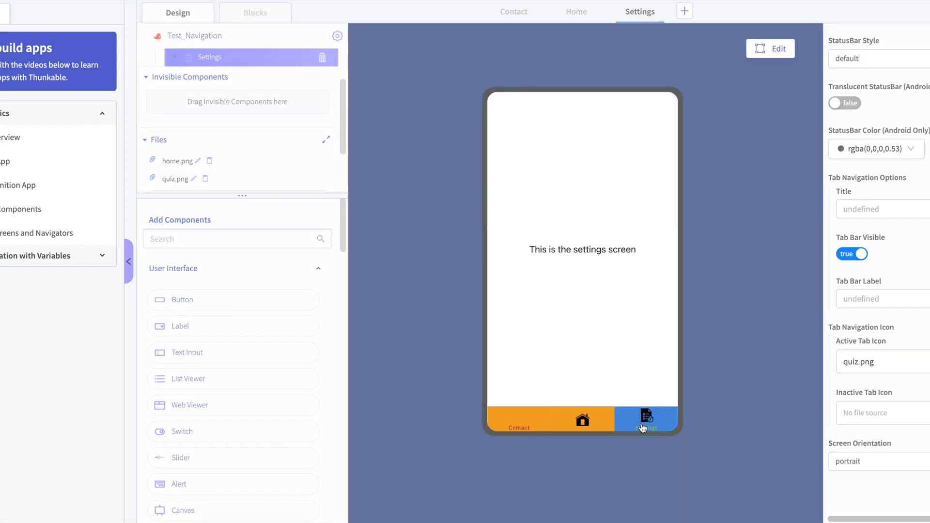
# - Check the Home and Contact tabs with the new icons in the preview and return to editing
pyautogui.click(583, 419)
pyautogui.click(519, 420)
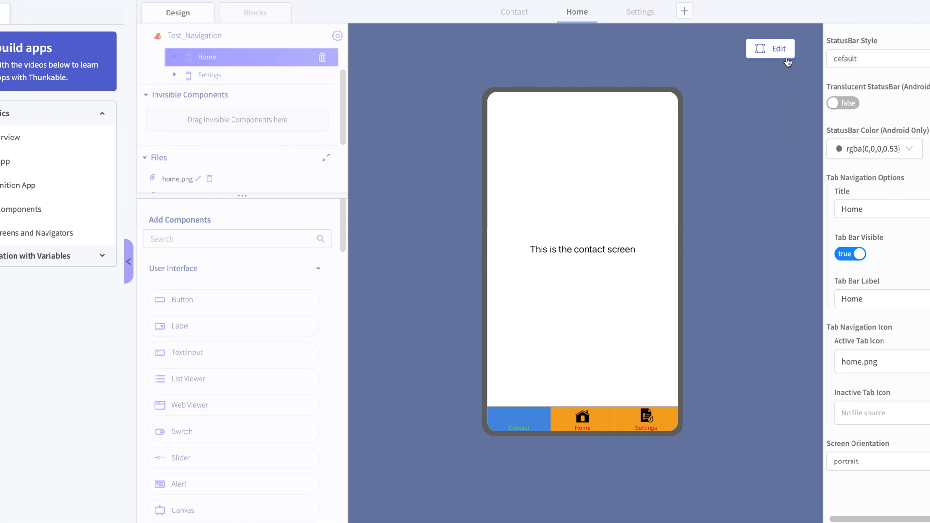
pyautogui.click(780, 48)
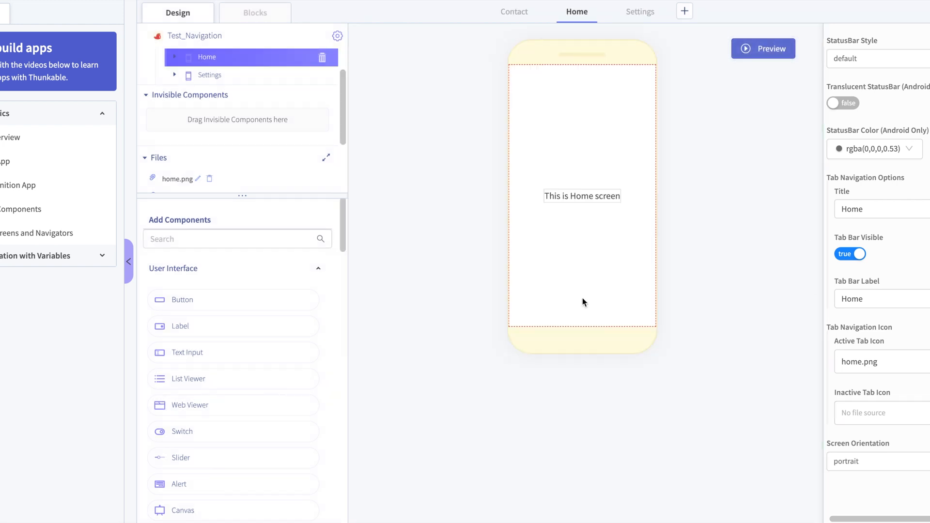
# - Upload doctors-bag.png from the icons folder as the Contact screen's Active Tab Icon
pyautogui.click(512, 10)
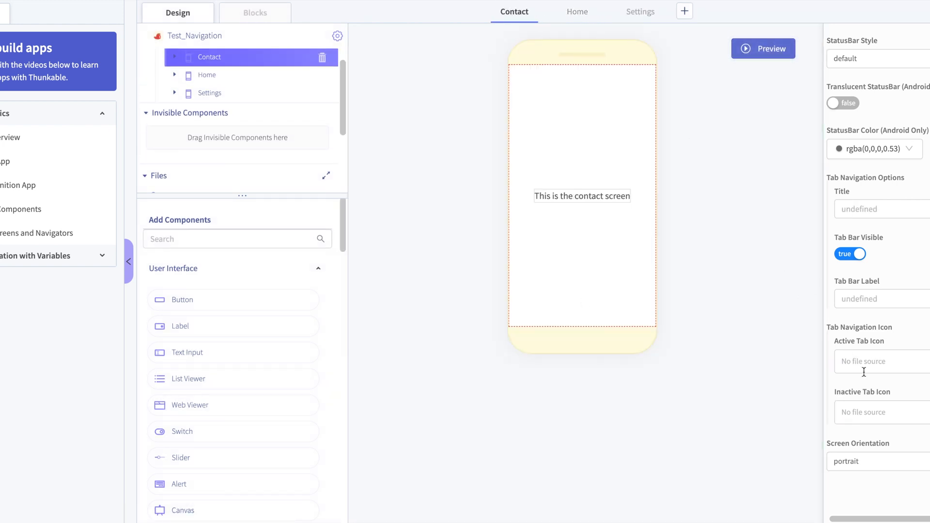
pyautogui.click(875, 362)
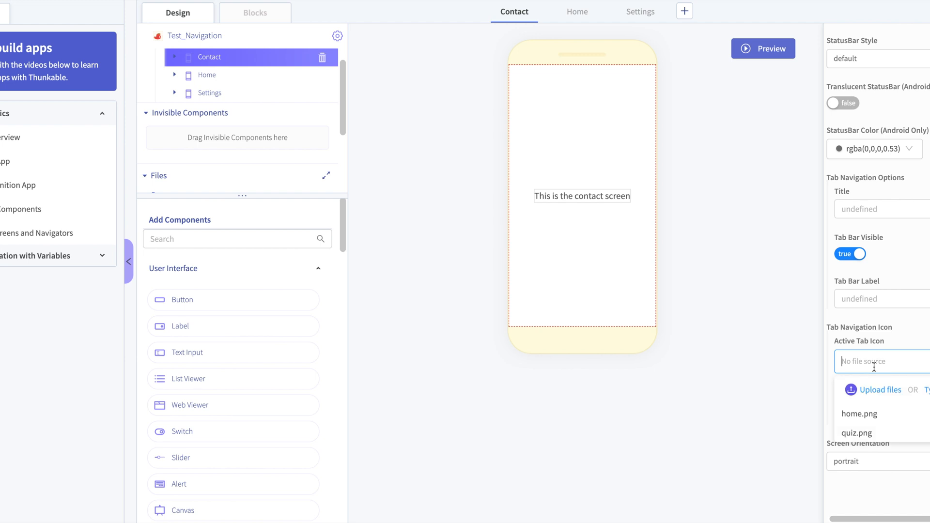
pyautogui.click(880, 391)
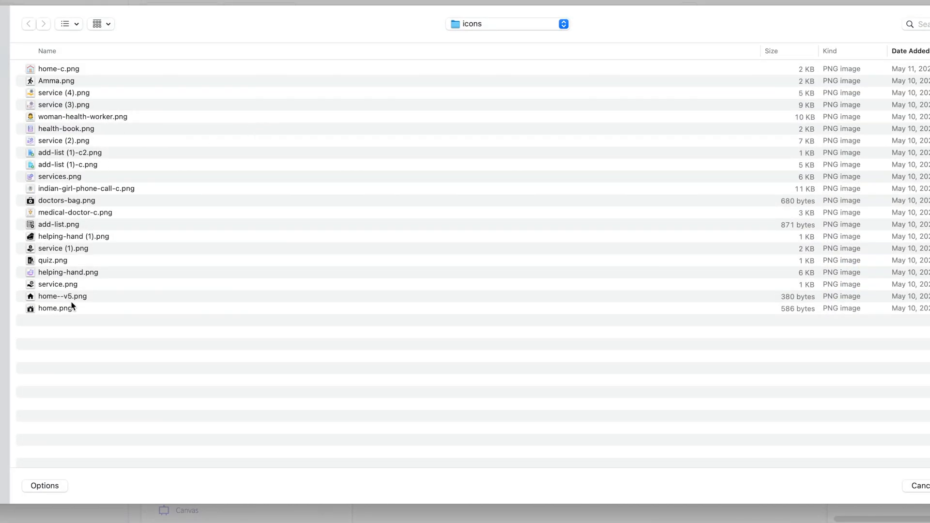
pyautogui.click(47, 236)
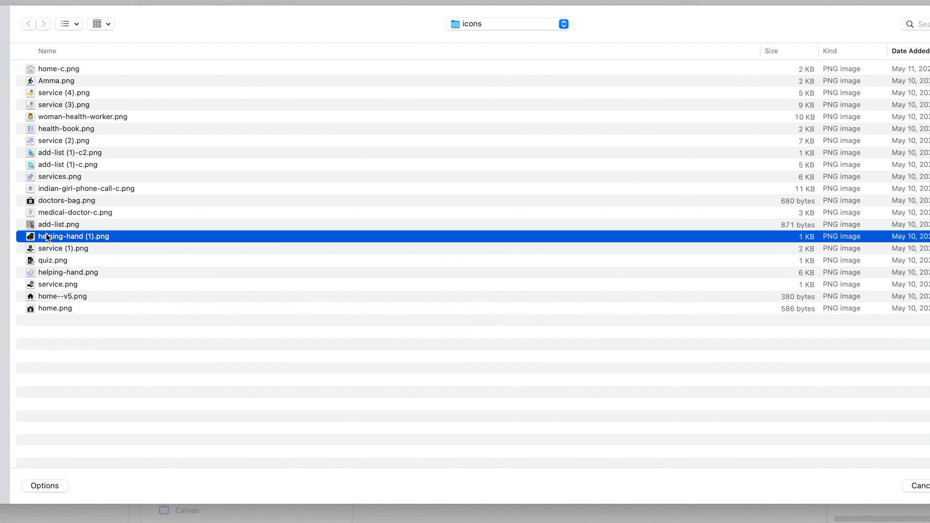
pyautogui.click(47, 200)
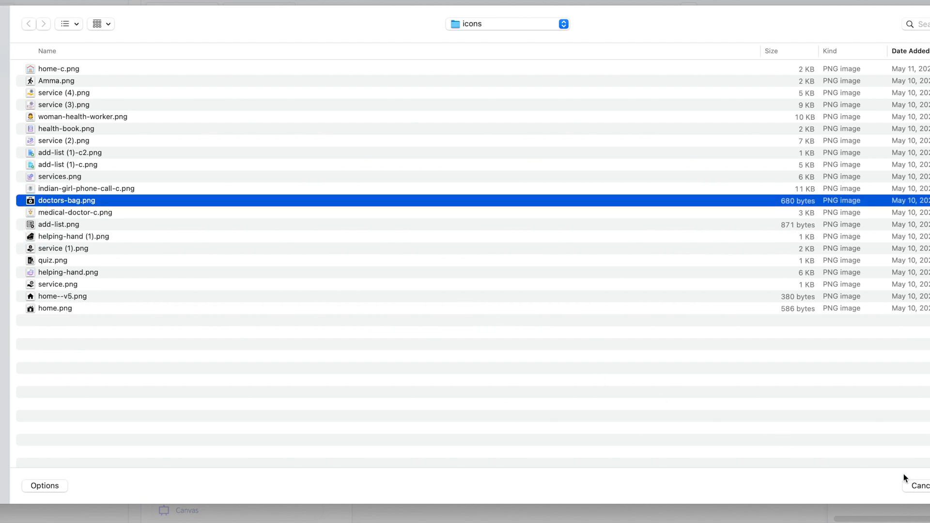
pyautogui.click(929, 486)
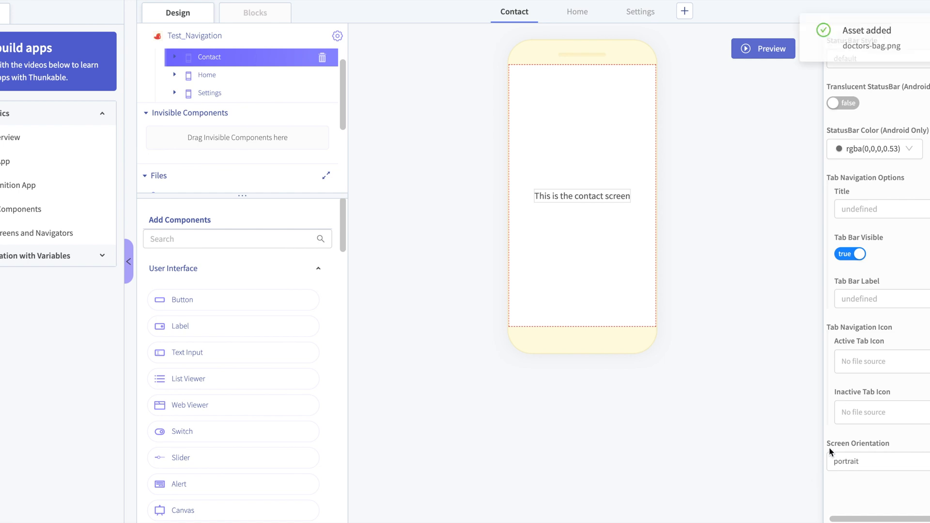
pyautogui.click(753, 436)
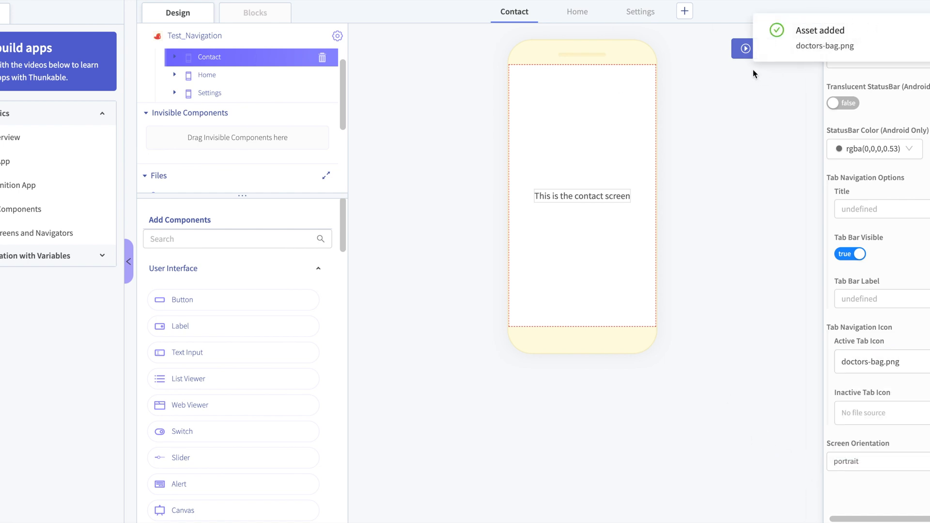
# - Preview the app and switch repeatedly between the Contact, Home and Settings tabs to check all three bottom tab icons
pyautogui.click(742, 49)
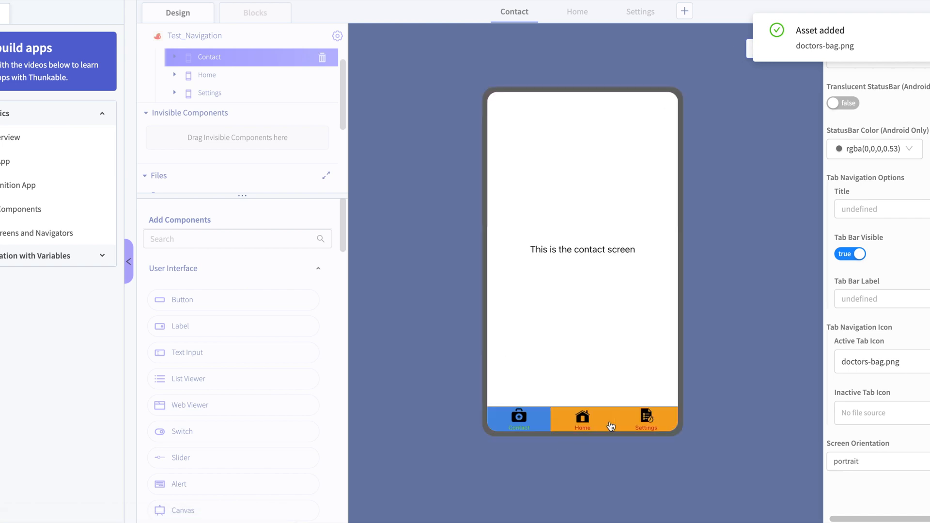
pyautogui.click(594, 430)
pyautogui.click(655, 428)
pyautogui.click(551, 418)
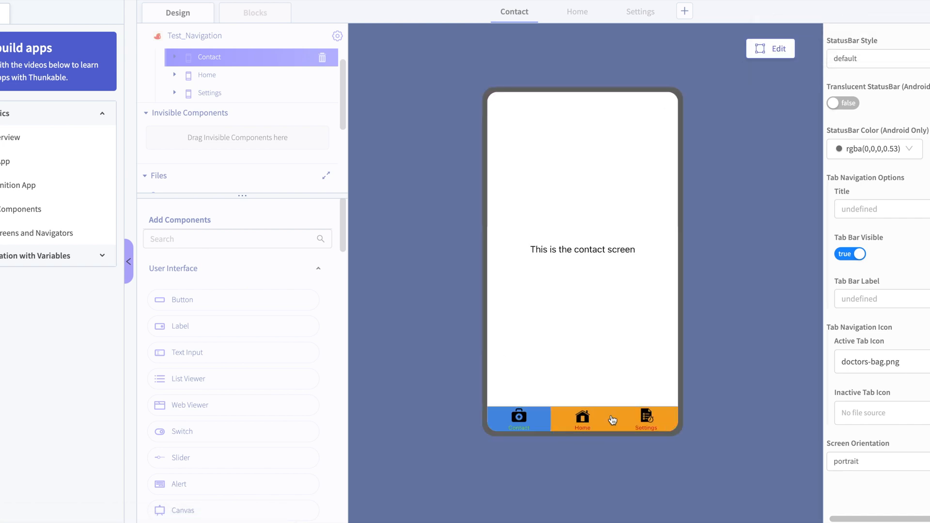
pyautogui.click(673, 417)
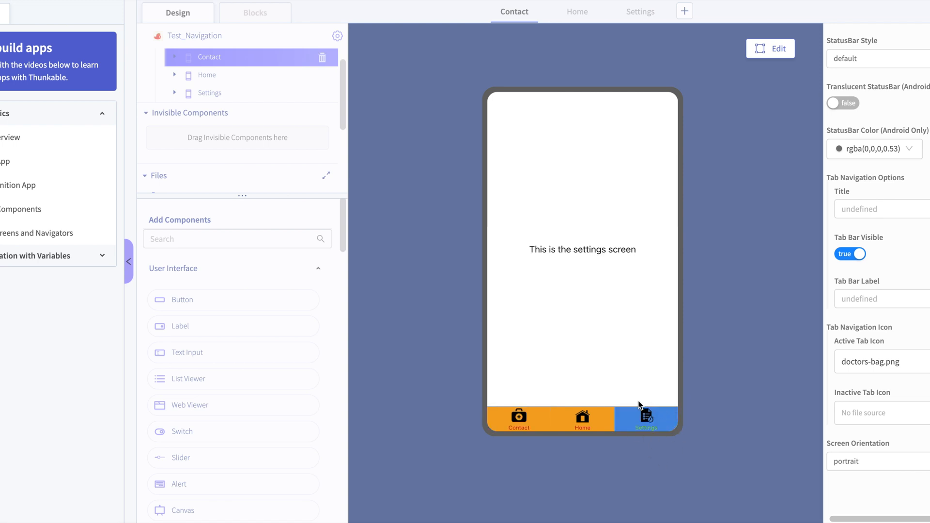
pyautogui.click(592, 420)
pyautogui.click(645, 427)
pyautogui.click(600, 424)
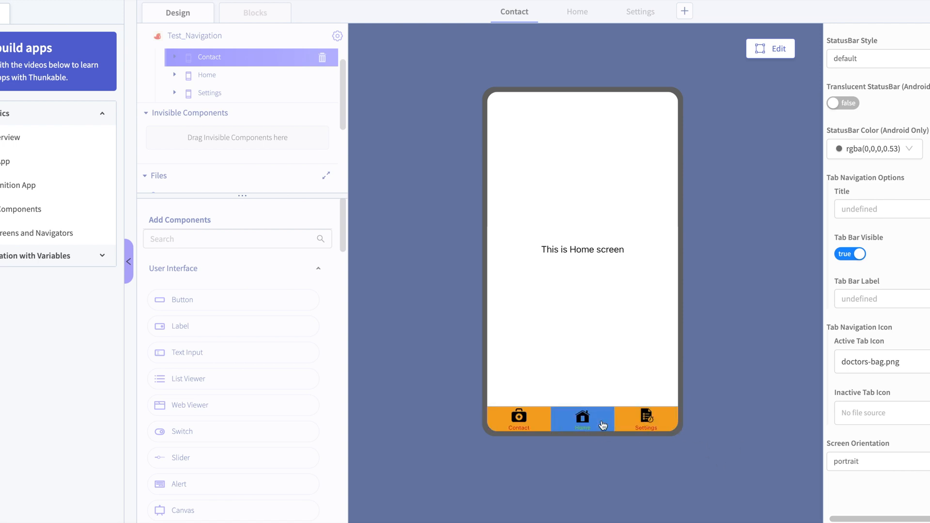
pyautogui.click(528, 428)
pyautogui.click(598, 423)
pyautogui.click(625, 427)
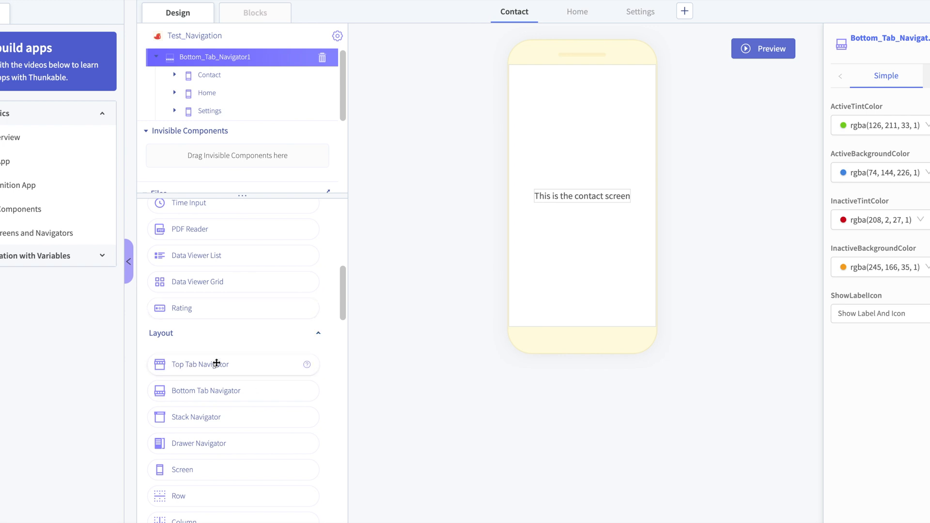
# - Add a Top Tab Navigator to the app and delete its default Home, About, Contact and Setting screens
pyautogui.moveTo(224, 368); pyautogui.dragTo(583, 237)
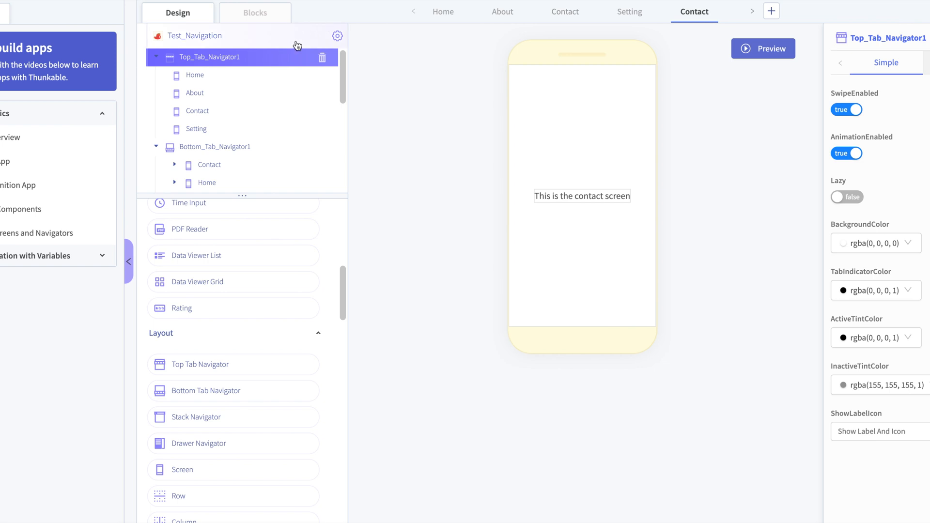
pyautogui.click(287, 78)
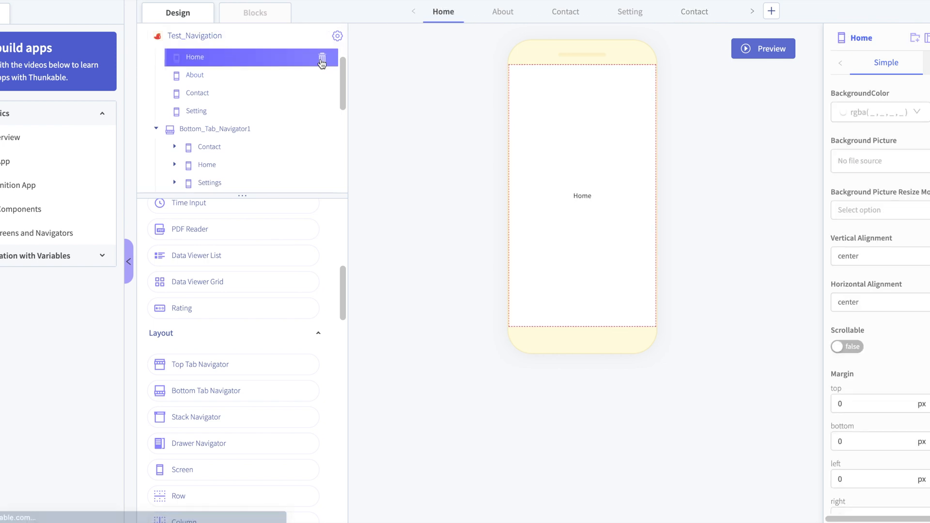
pyautogui.click(322, 57)
pyautogui.click(549, 145)
pyautogui.click(322, 57)
pyautogui.click(550, 145)
pyautogui.click(323, 57)
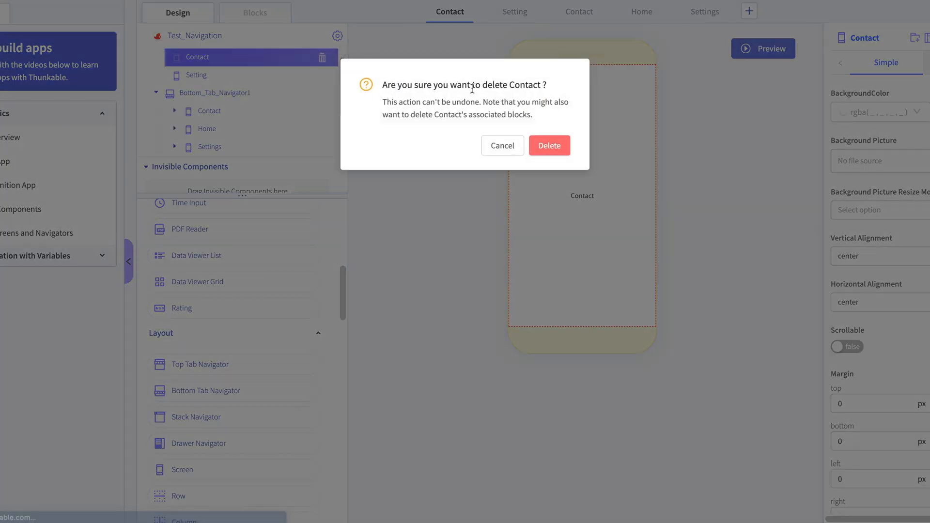
pyautogui.click(558, 148)
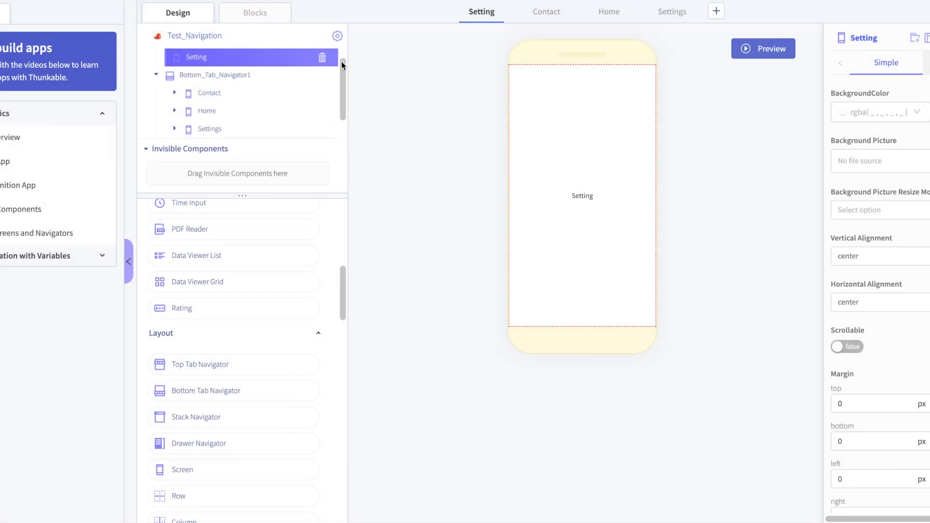
pyautogui.click(322, 58)
pyautogui.click(560, 156)
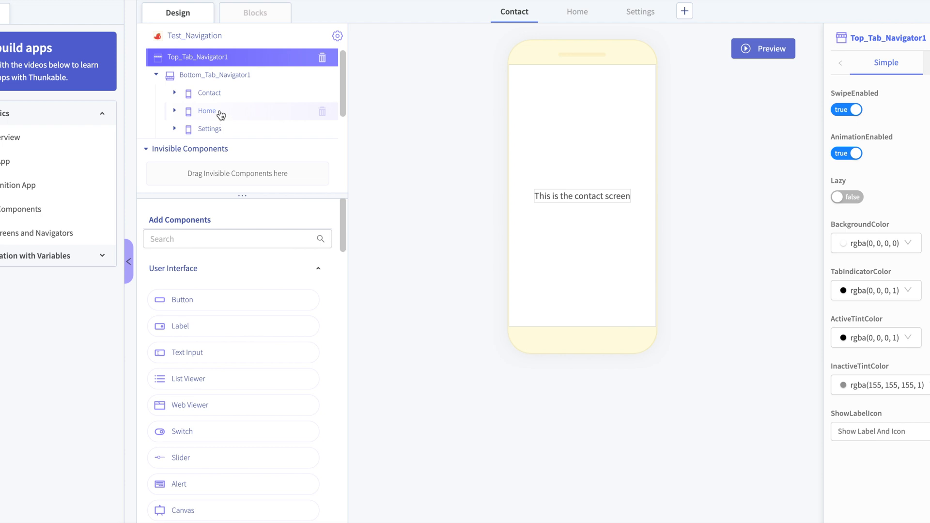
# - Move the Contact, Home and Settings screens out of Bottom_Tab_Navigator1 into Top_Tab_Navigator1, ordered Settings, Home, Contact
pyautogui.click(195, 94)
pyautogui.moveTo(195, 94); pyautogui.dragTo(206, 60)
pyautogui.moveTo(209, 109); pyautogui.dragTo(218, 55)
pyautogui.moveTo(219, 93); pyautogui.dragTo(214, 98)
pyautogui.moveTo(202, 170)
pyautogui.mouseDown()
pyautogui.moveTo(203, 95)
pyautogui.moveTo(207, 104)
pyautogui.mouseUp()
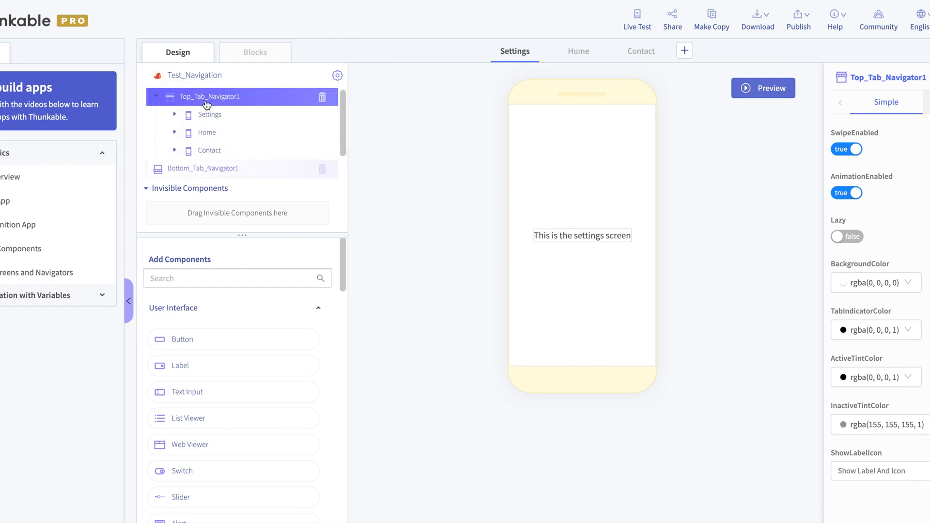
# - Delete the emptied Bottom_Tab_Navigator1 from the project
pyautogui.click(157, 172)
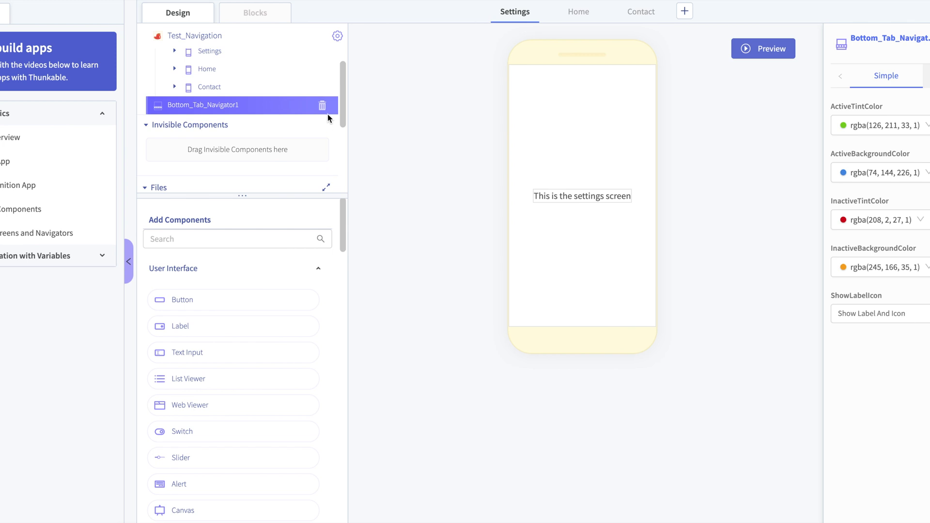
pyautogui.click(322, 106)
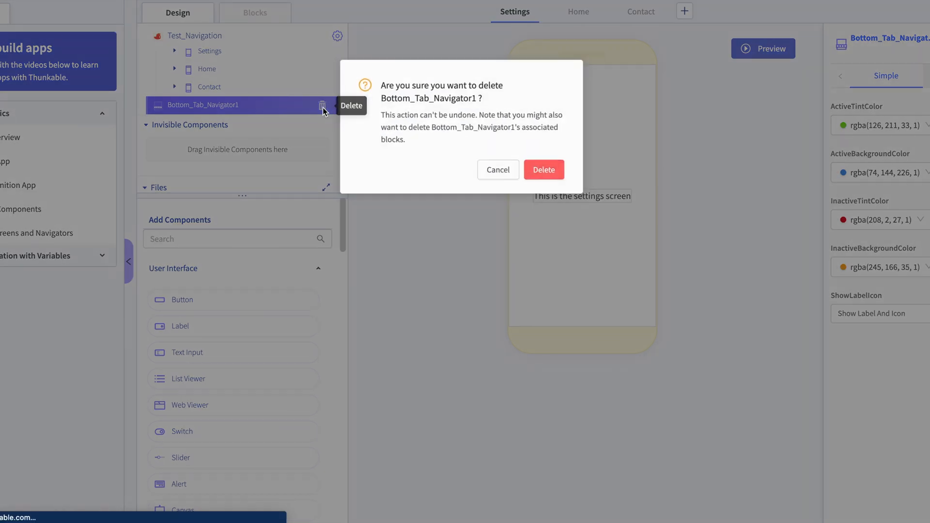
pyautogui.click(561, 174)
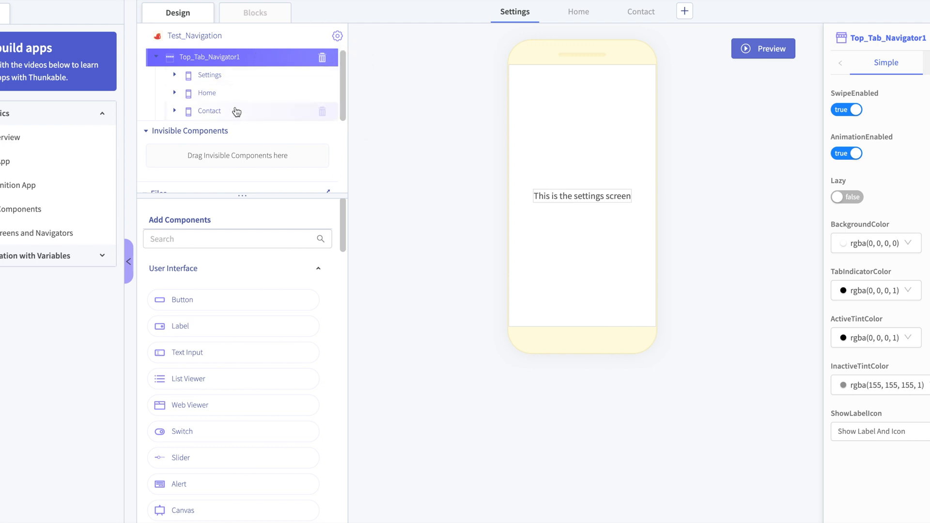
# - Preview the top tab navigation by switching between the Settings, Home and Contact tabs, and return to editing
pyautogui.click(741, 59)
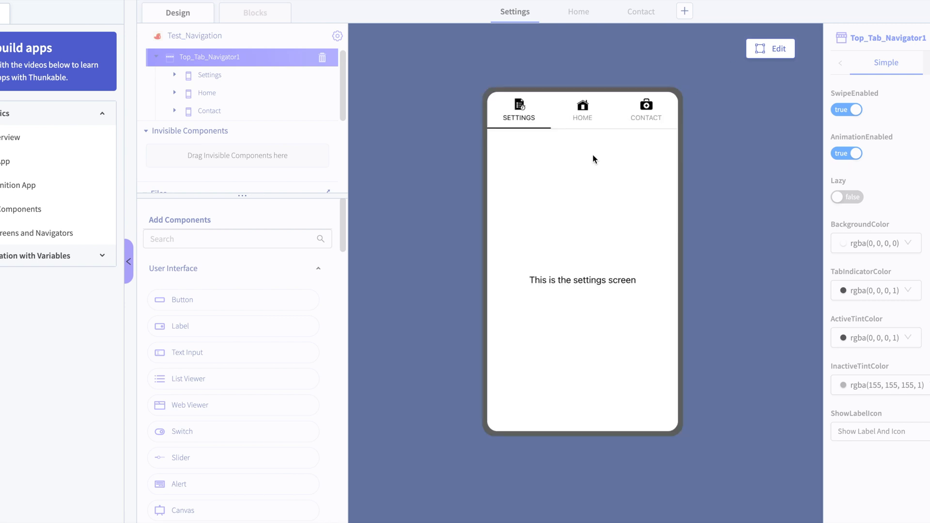
pyautogui.click(583, 121)
pyautogui.click(660, 119)
pyautogui.click(561, 124)
pyautogui.click(517, 119)
pyautogui.click(766, 49)
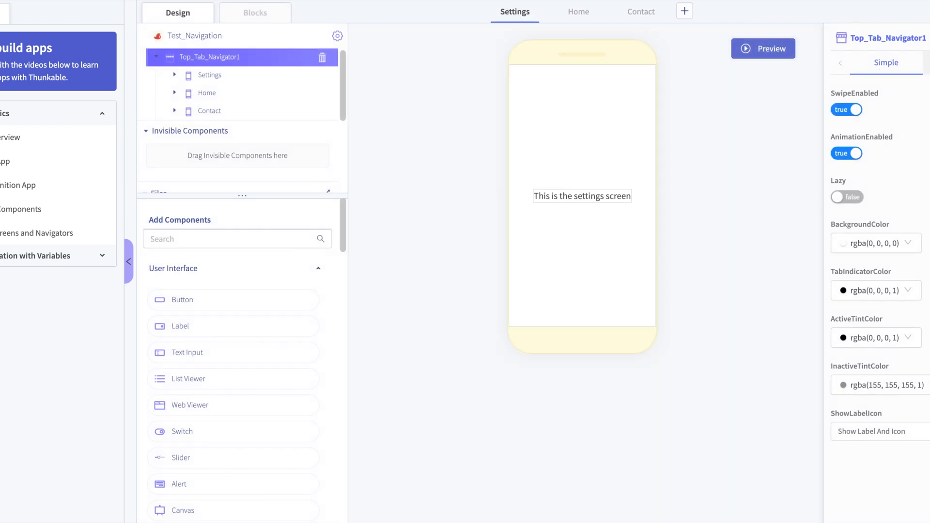
# - Set Top_Tab_Navigator1's BackgroundColor to red rgba(208, 2, 27, 1) and its TabIndicatorColor to blue rgba(74, 144, 226, 1)
pyautogui.click(265, 73)
pyautogui.click(270, 55)
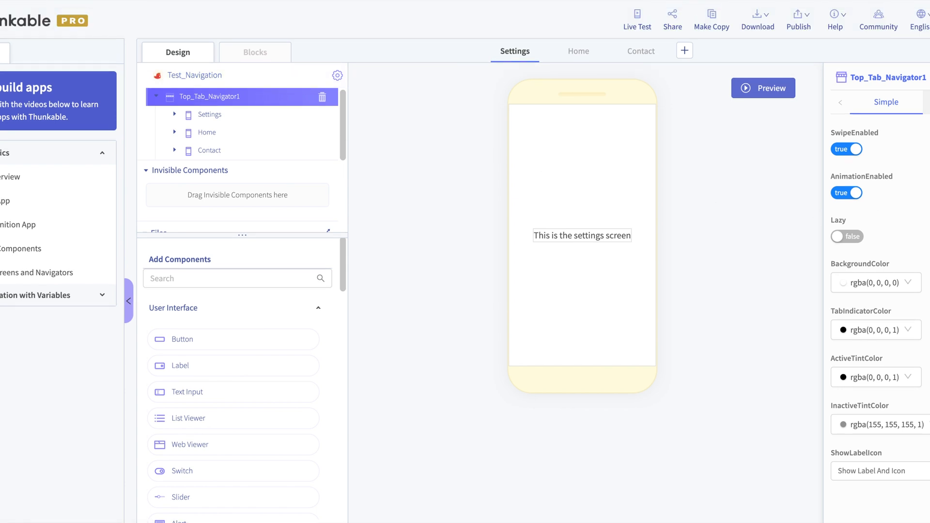
pyautogui.click(877, 282)
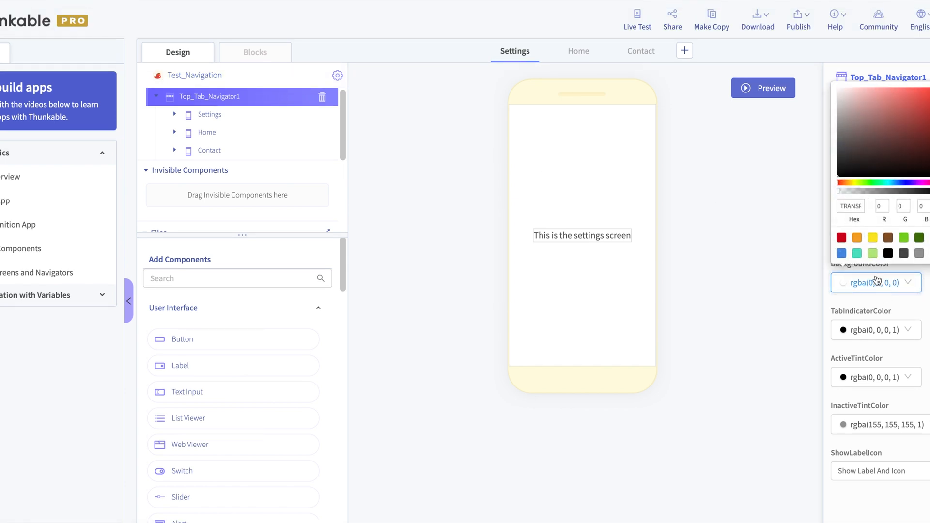
pyautogui.click(842, 238)
pyautogui.click(853, 334)
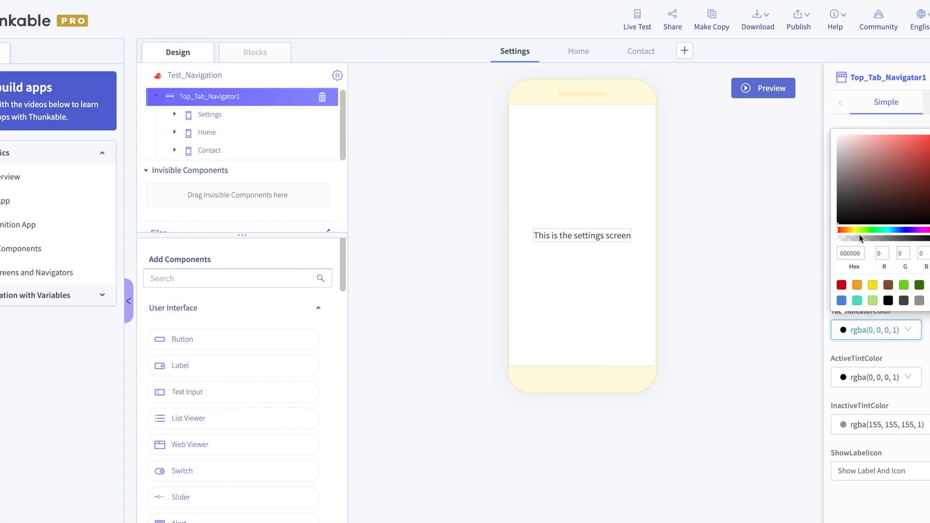
pyautogui.click(846, 299)
# - Set Top_Tab_Navigator1's ActiveTintColor to orange rgba(245, 166, 35, 1) and its InactiveTintColor to green rgba(126, 211, 33, 1)
pyautogui.click(849, 378)
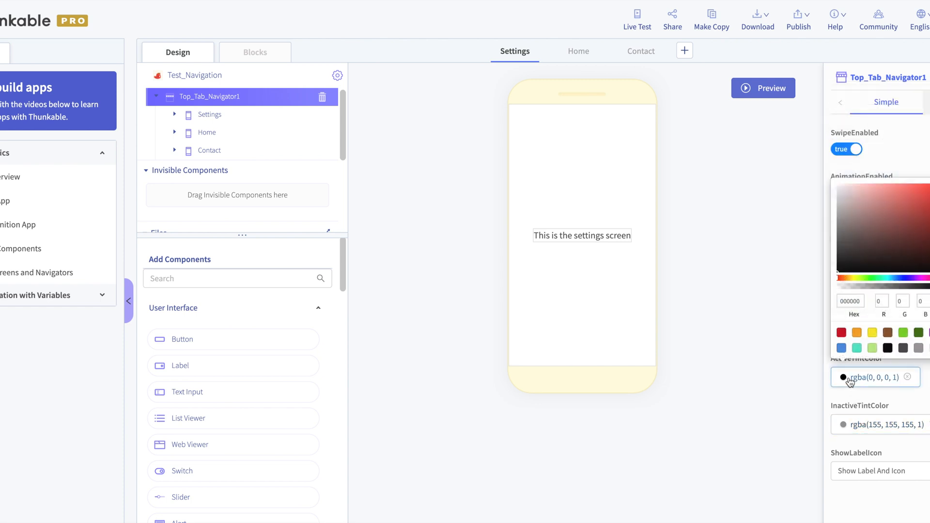
pyautogui.click(857, 334)
pyautogui.click(867, 424)
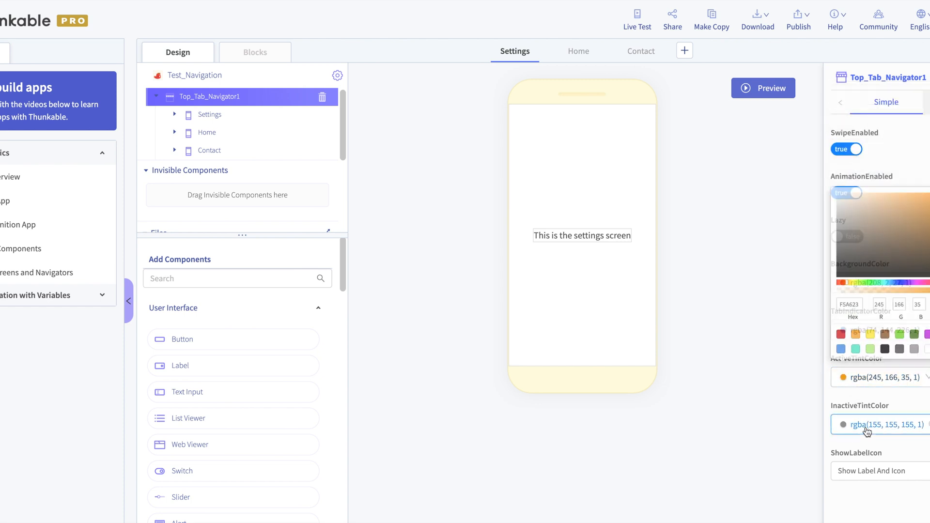
pyautogui.click(904, 379)
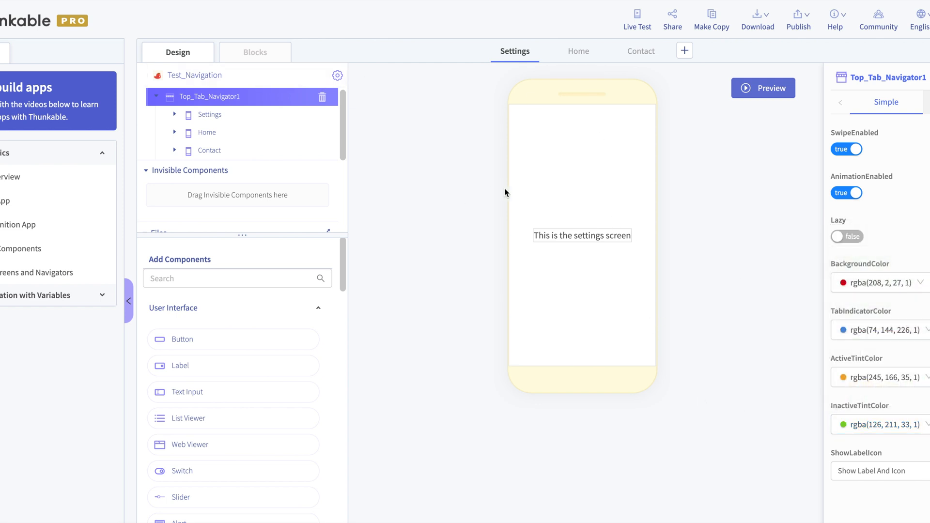
# - Preview the recoloured top tab bar and check the Home, Settings and Contact tabs
pyautogui.click(752, 92)
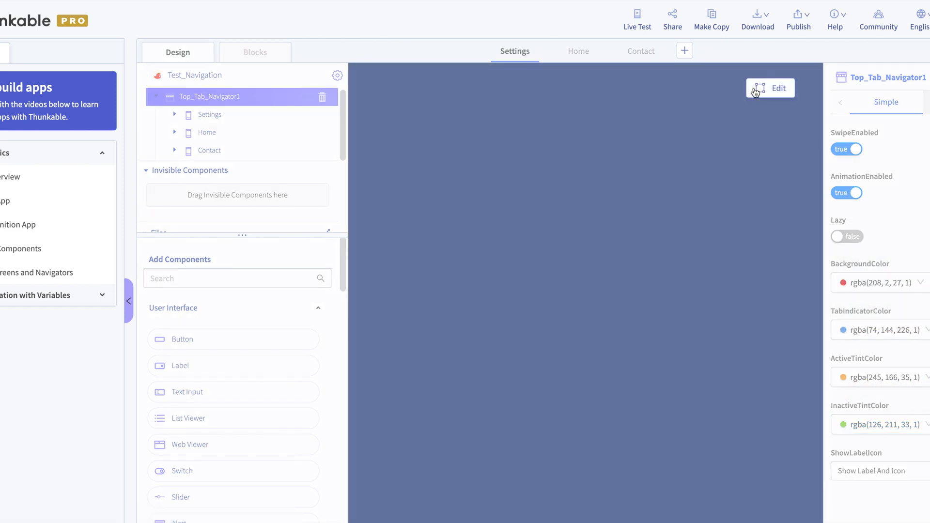
pyautogui.click(586, 158)
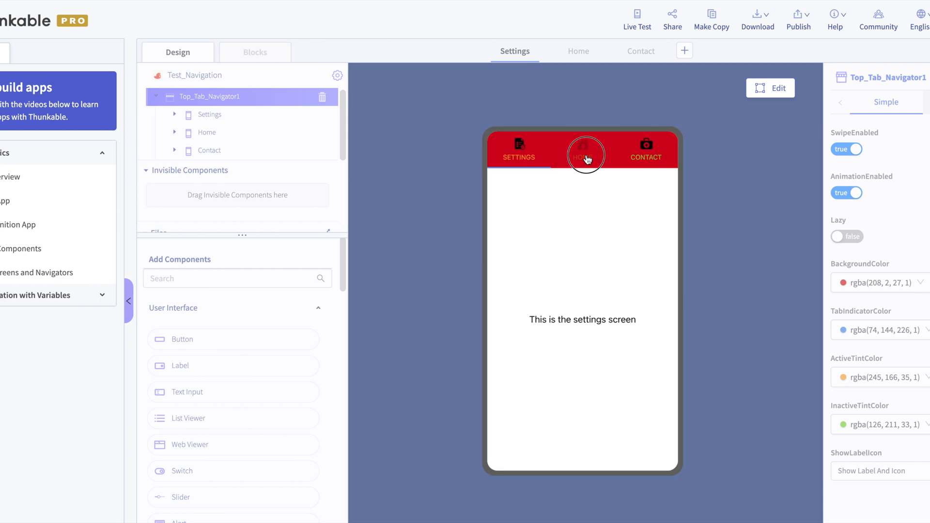
pyautogui.click(522, 152)
pyautogui.click(641, 160)
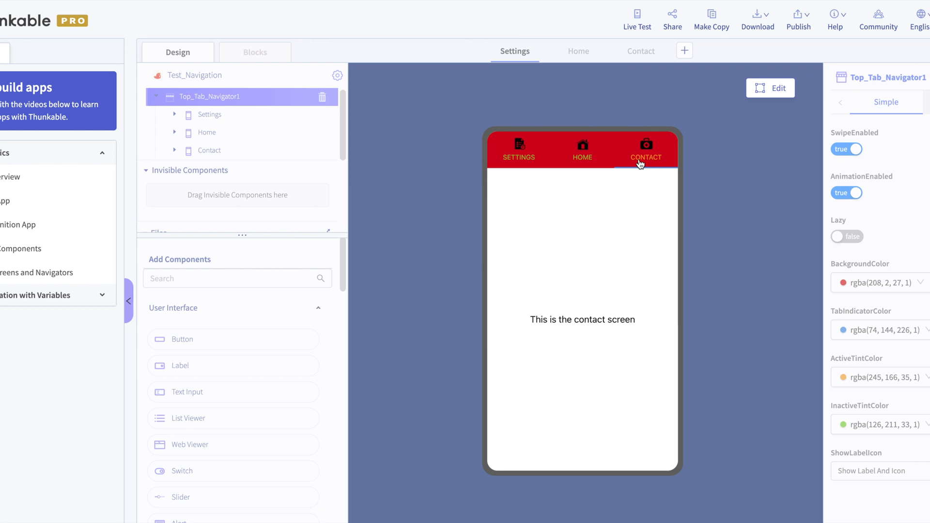
# - Add a Drawer Navigator and move the Contact, Home and Settings screens into it from Top_Tab_Navigator1
pyautogui.moveTo(197, 375); pyautogui.dragTo(226, 260)
pyautogui.moveTo(227, 260); pyautogui.dragTo(249, 82)
pyautogui.moveTo(249, 82); pyautogui.dragTo(249, 63)
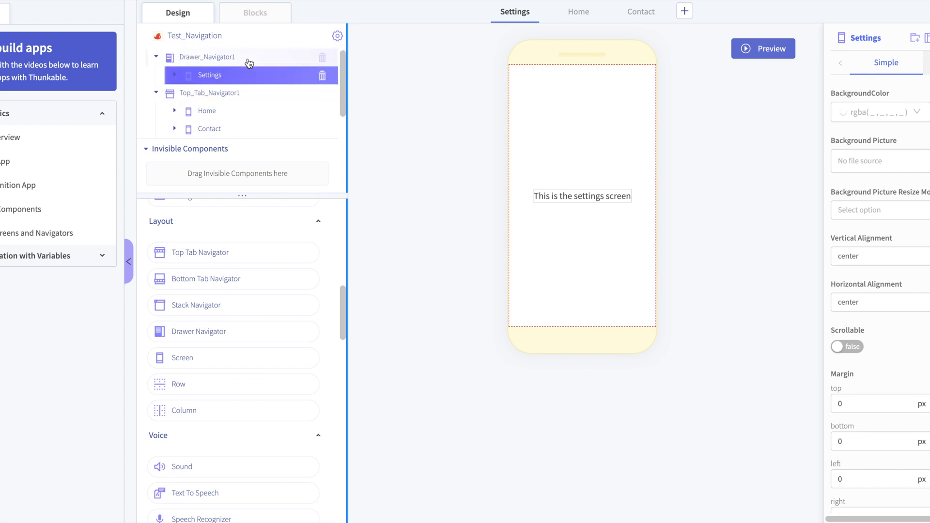
pyautogui.moveTo(232, 113); pyautogui.dragTo(230, 64)
pyautogui.moveTo(220, 135); pyautogui.dragTo(234, 68)
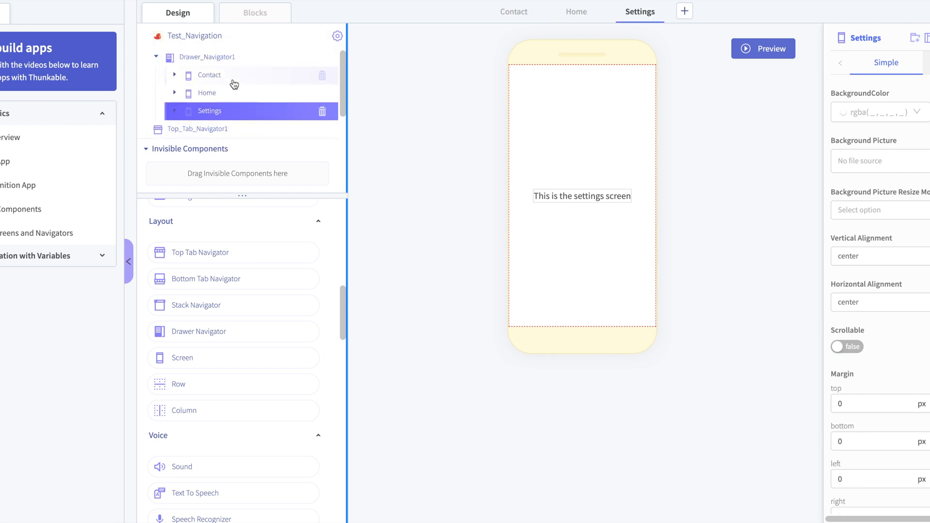
# - Delete the emptied Top_Tab_Navigator1 from the project
pyautogui.click(166, 133)
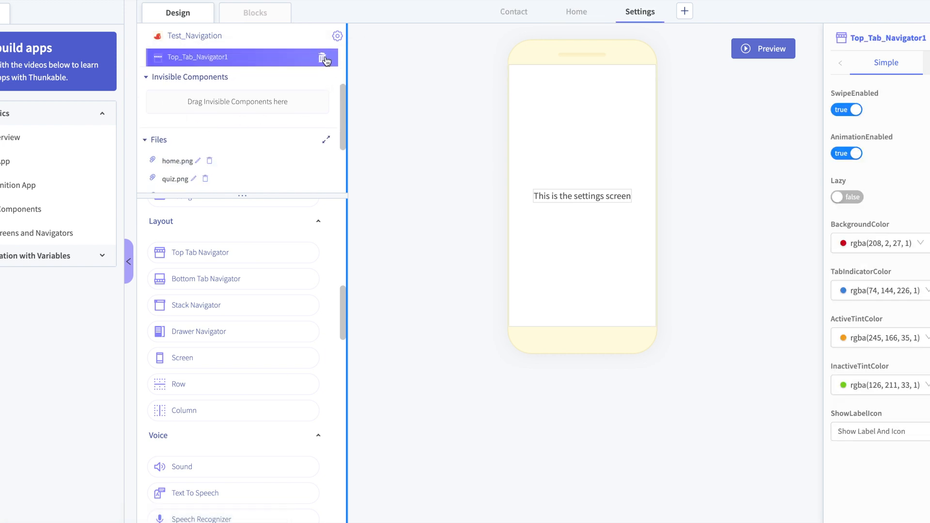
pyautogui.click(322, 58)
pyautogui.click(550, 171)
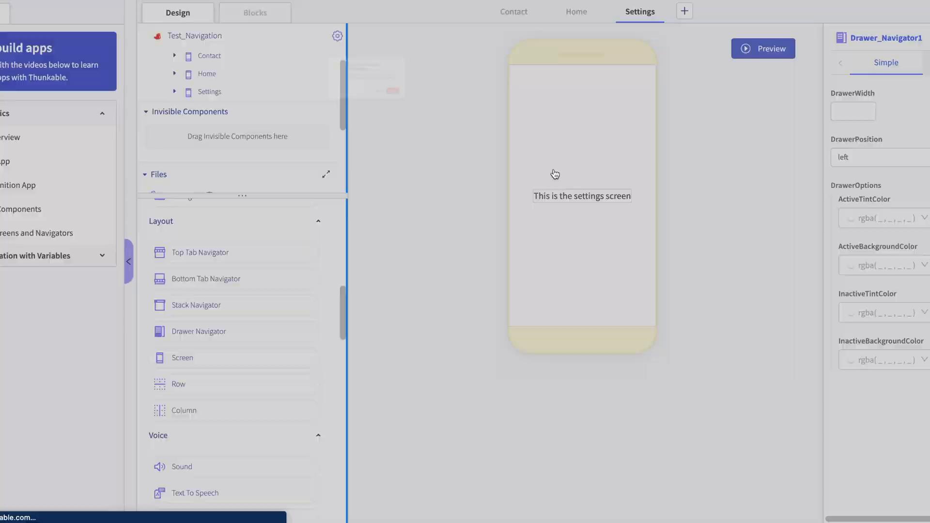
# - Preview the app with Drawer_Navigator1 selected, then open the navigation drawer and close it again over the contact screen
pyautogui.scroll(-1, 313, 109)
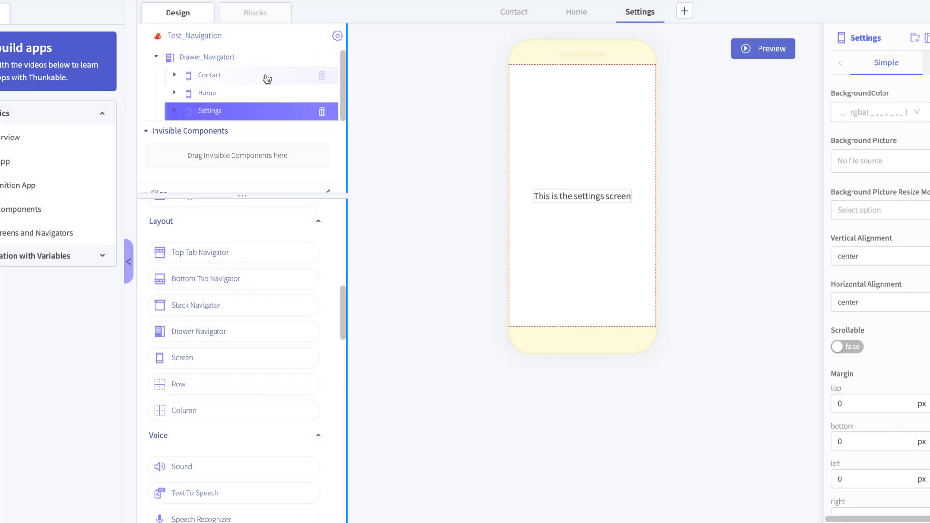
pyautogui.click(261, 59)
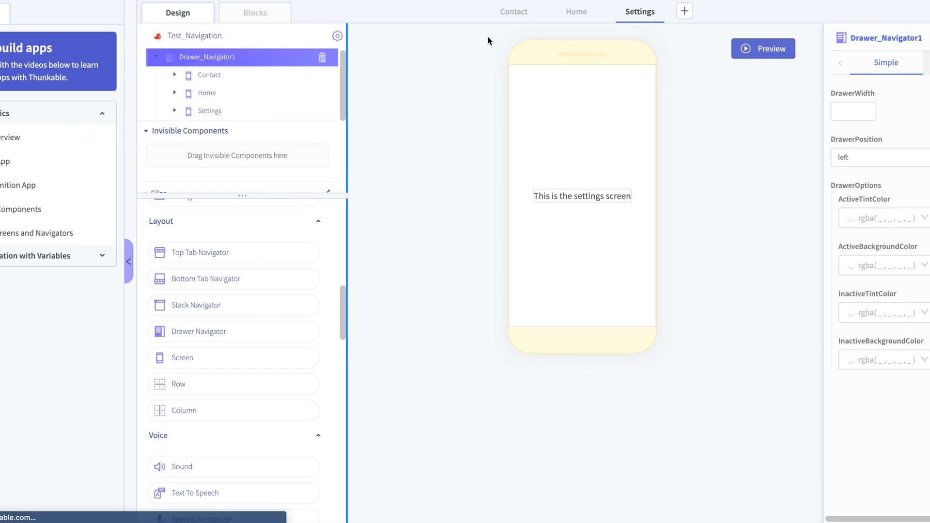
pyautogui.click(770, 51)
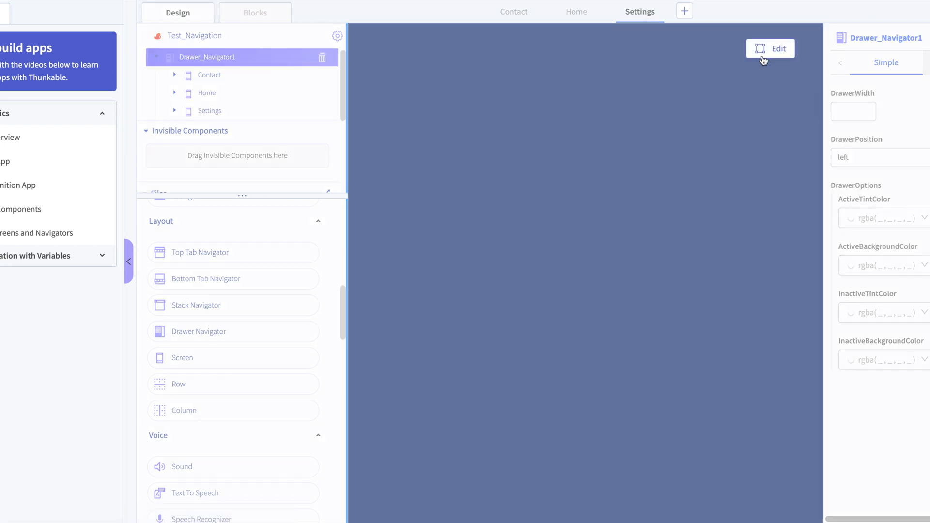
pyautogui.moveTo(494, 166); pyautogui.dragTo(759, 122)
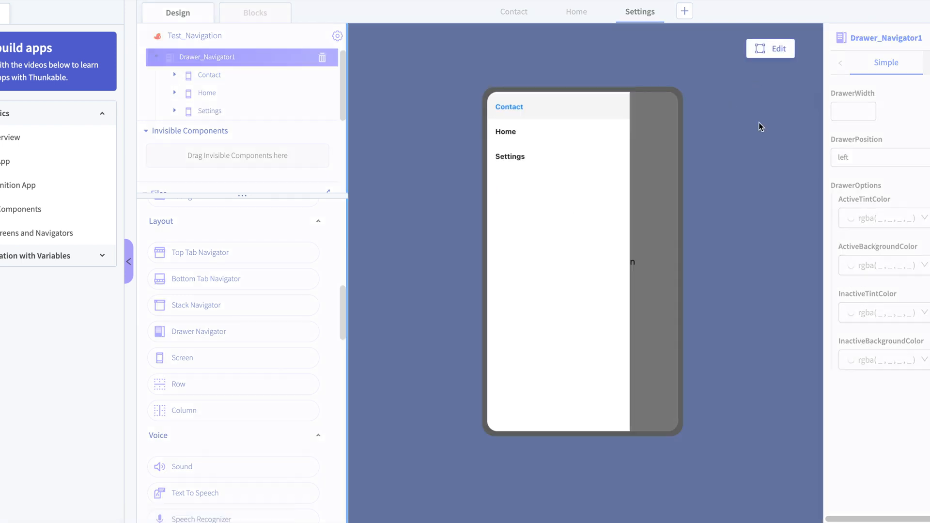
pyautogui.click(647, 149)
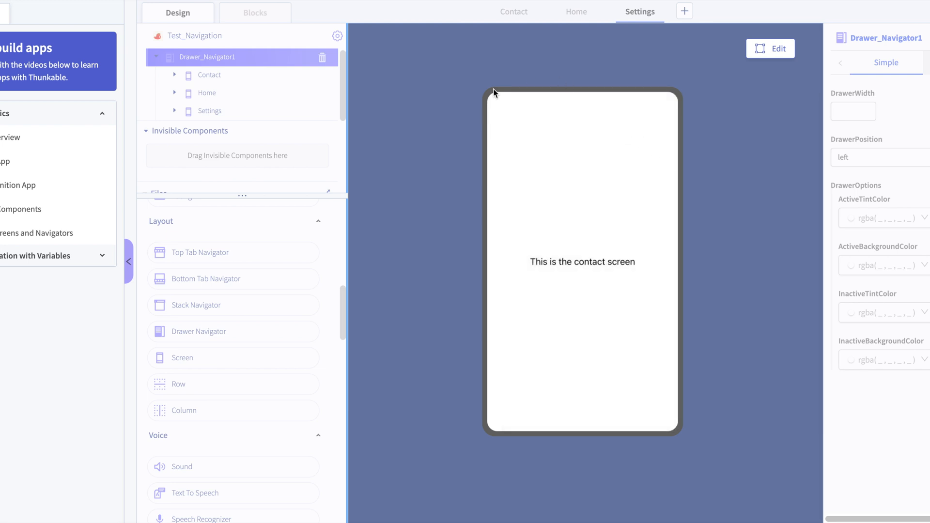
# - Reopen the drawer in the preview repeatedly and use its entries to switch between the Home and Contact screens
pyautogui.moveTo(513, 129); pyautogui.dragTo(654, 131)
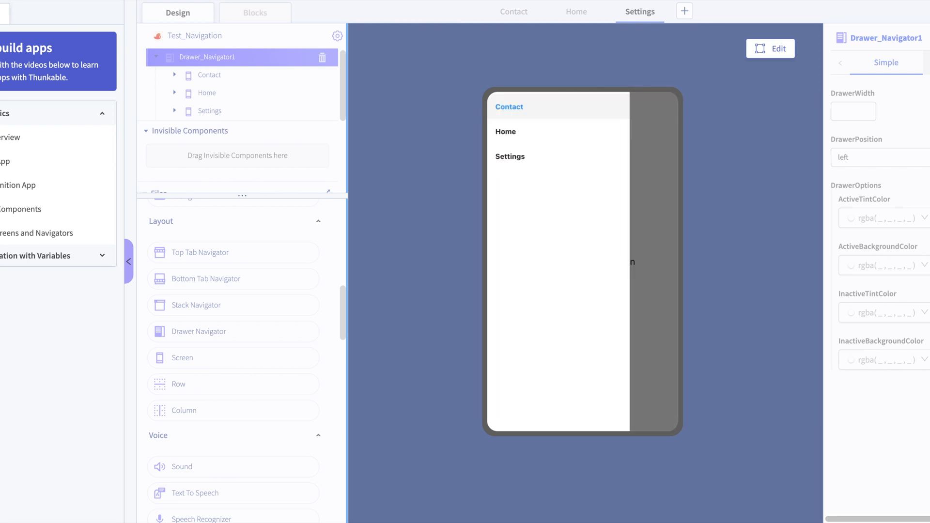
pyautogui.click(555, 144)
pyautogui.moveTo(524, 141); pyautogui.dragTo(837, 123)
pyautogui.click(558, 113)
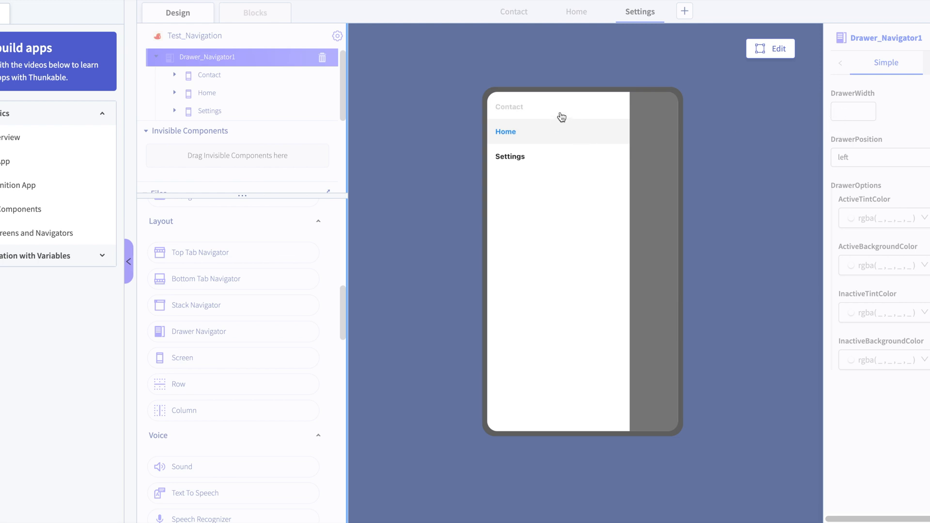
pyautogui.moveTo(544, 140); pyautogui.dragTo(836, 129)
pyautogui.click(565, 157)
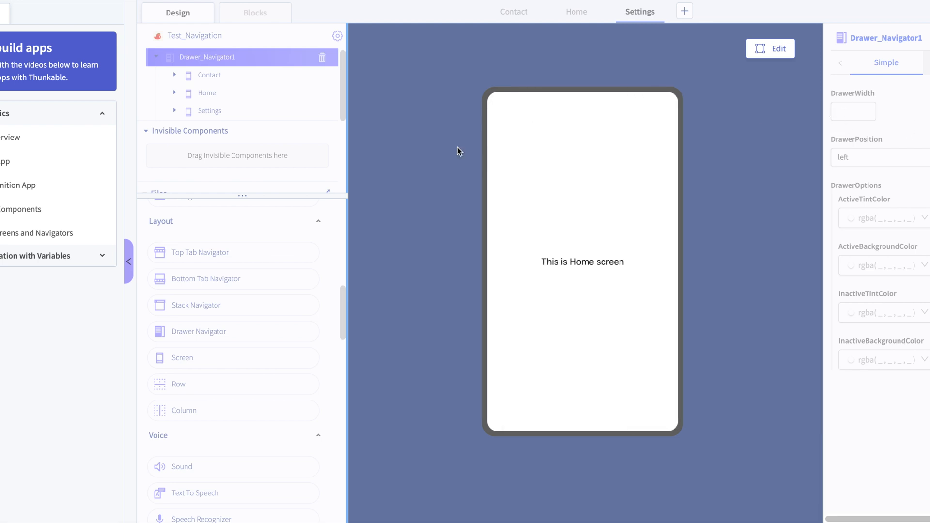
pyautogui.moveTo(513, 143); pyautogui.dragTo(837, 130)
pyautogui.click(577, 99)
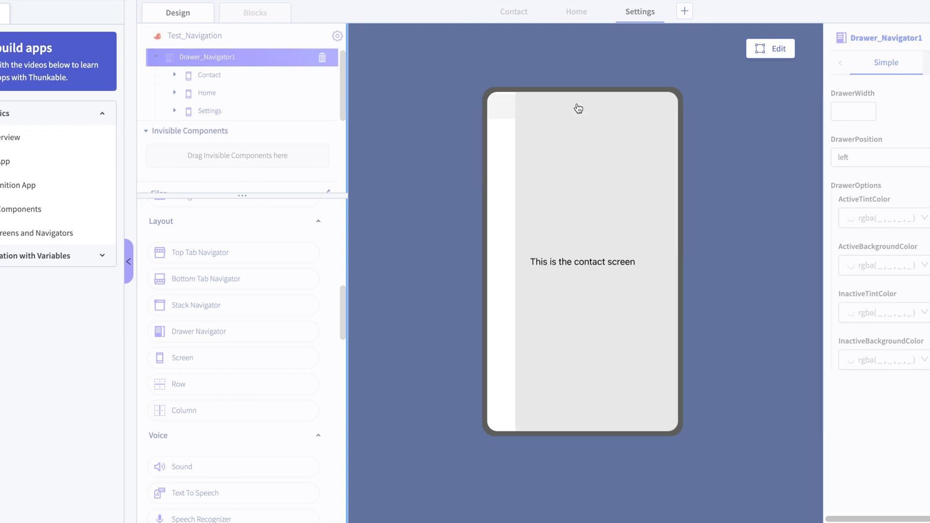